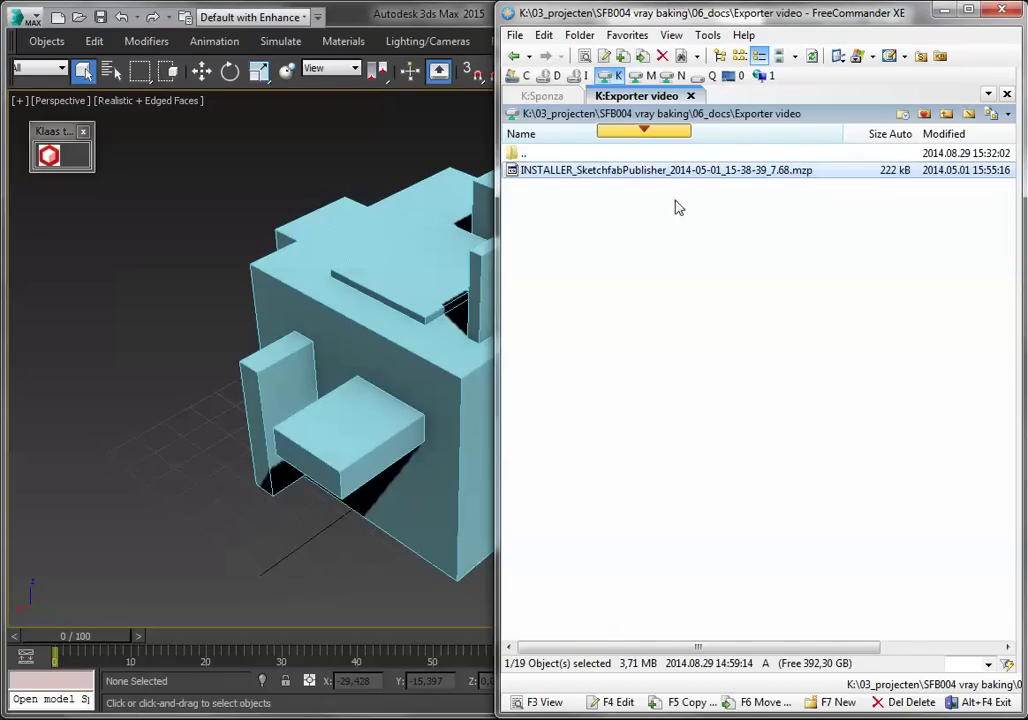
# Step: Install the Sketchfab 7.68 exporter from its .mzp package and confirm the success message
pyautogui.moveTo(697, 179); pyautogui.dragTo(121, 281)
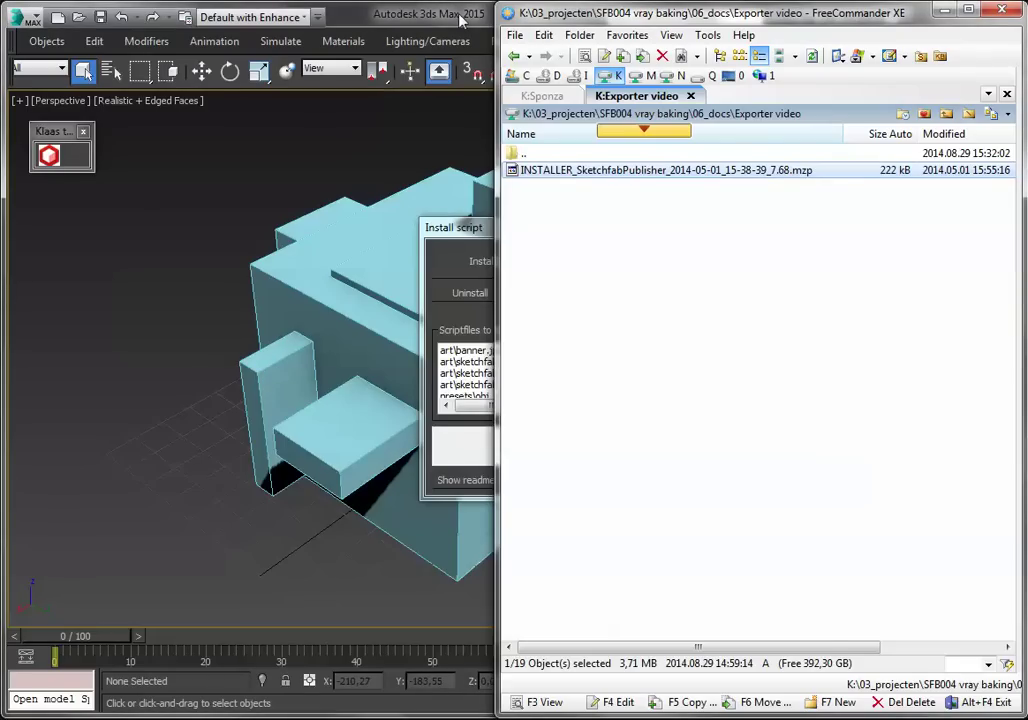
pyautogui.click(480, 281)
pyautogui.click(513, 260)
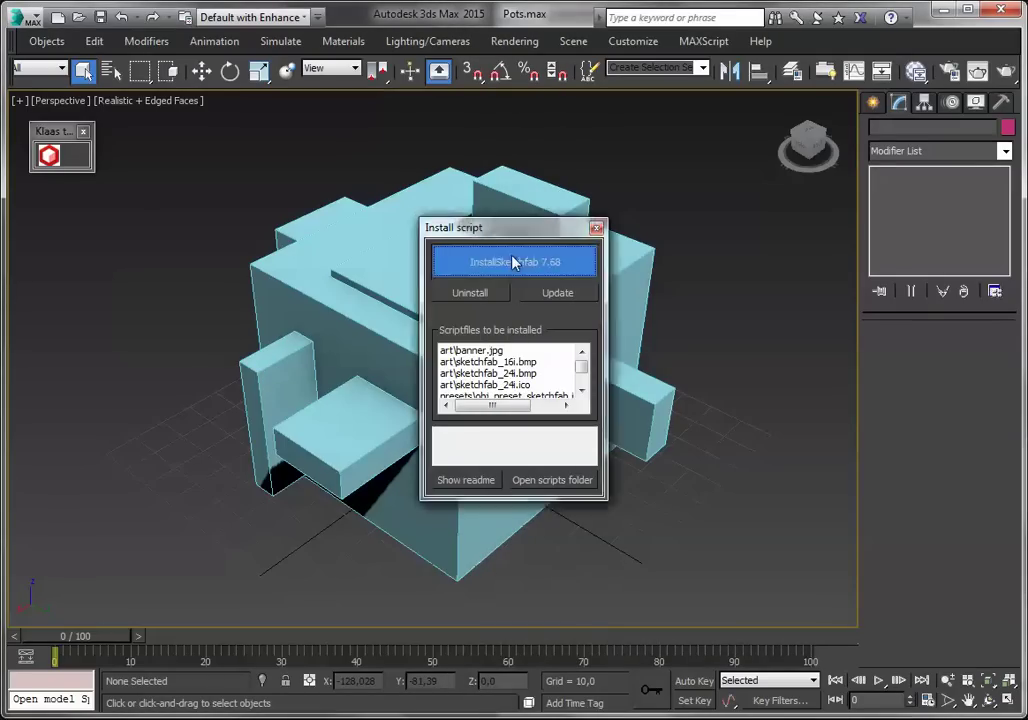
pyautogui.click(541, 514)
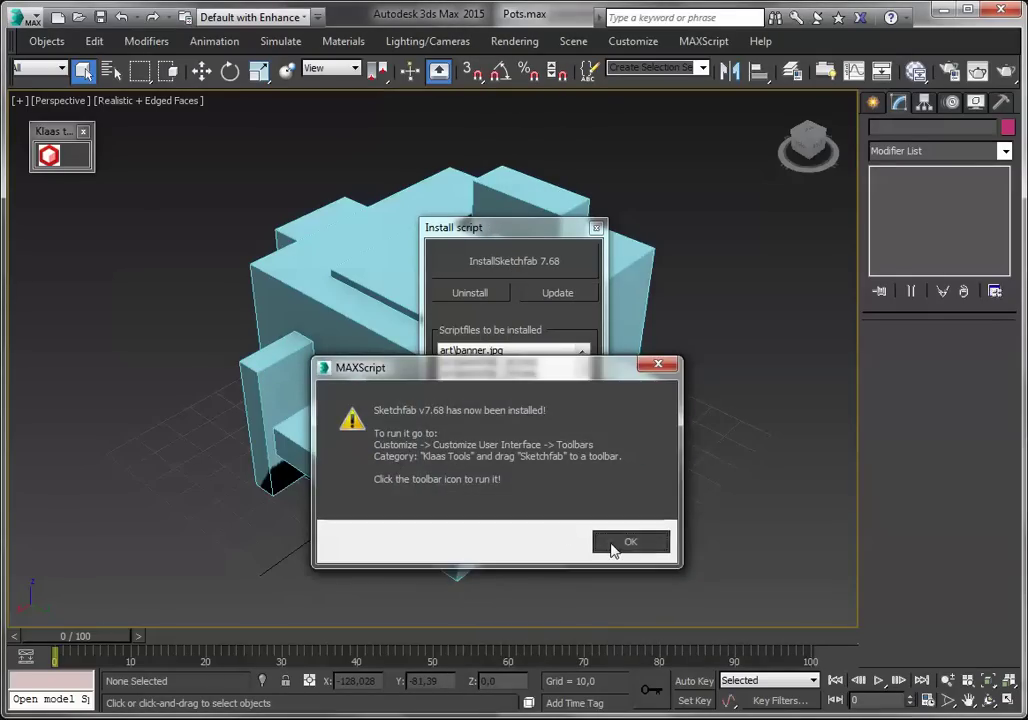
pyautogui.click(630, 541)
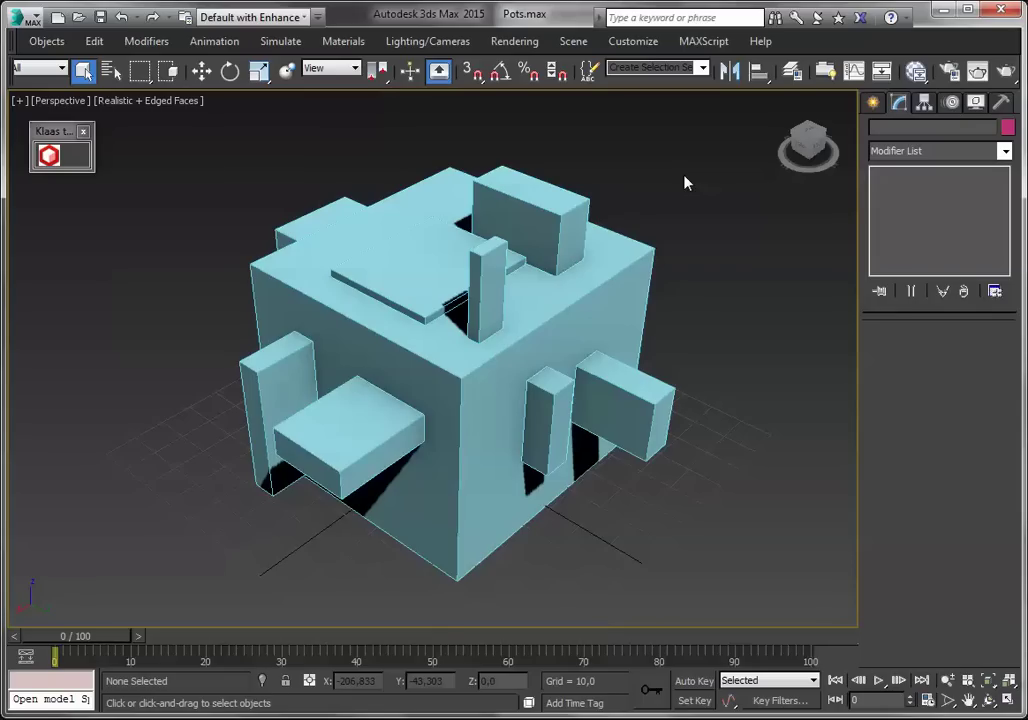
# Step: Add the Sketchfab 7.68 action from the Klaas Tools category to the Klaas Tools toolbar, beside Augment
pyautogui.click(645, 42)
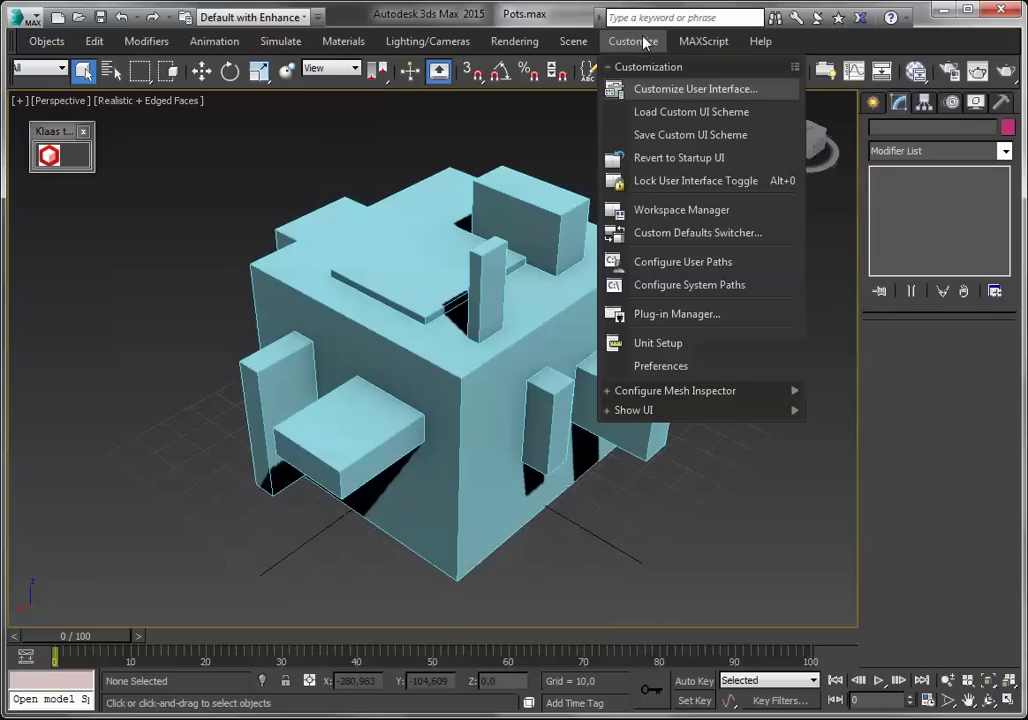
pyautogui.click(669, 92)
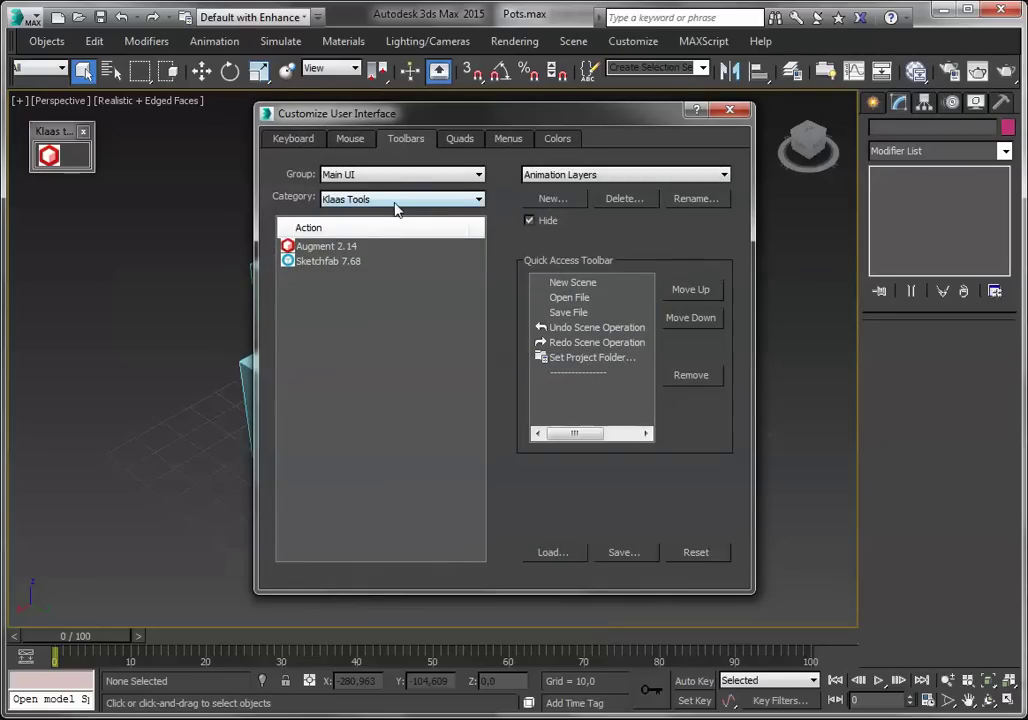
pyautogui.click(395, 206)
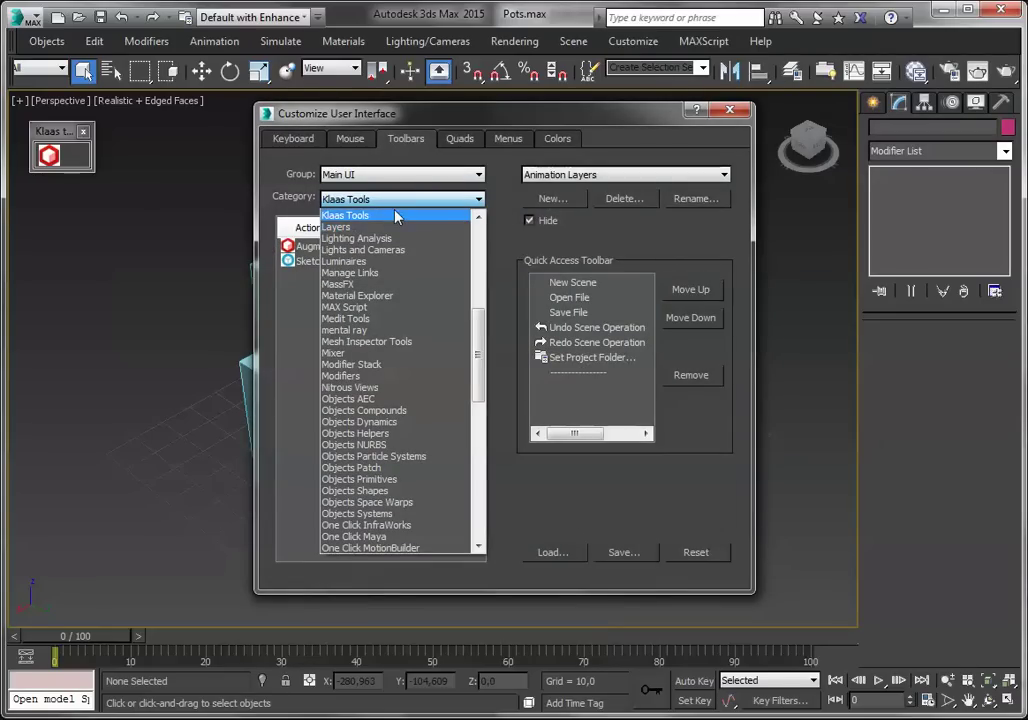
pyautogui.click(389, 220)
pyautogui.click(360, 261)
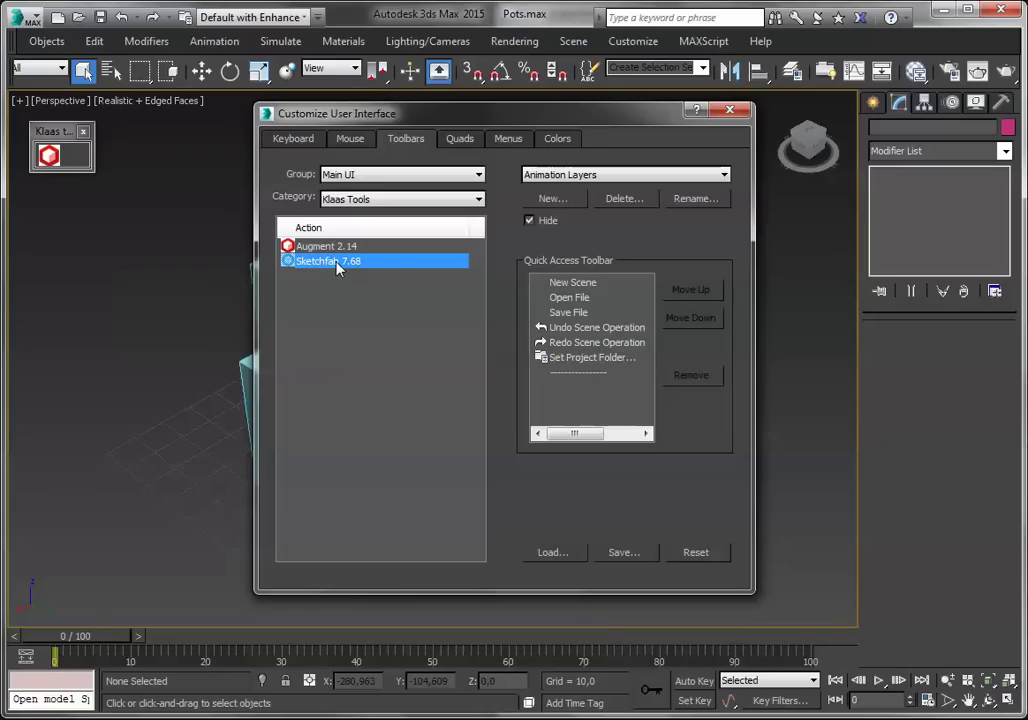
pyautogui.moveTo(336, 270)
pyautogui.mouseDown()
pyautogui.moveTo(344, 283)
pyautogui.moveTo(207, 360)
pyautogui.moveTo(70, 178)
pyautogui.moveTo(77, 155)
pyautogui.mouseUp()
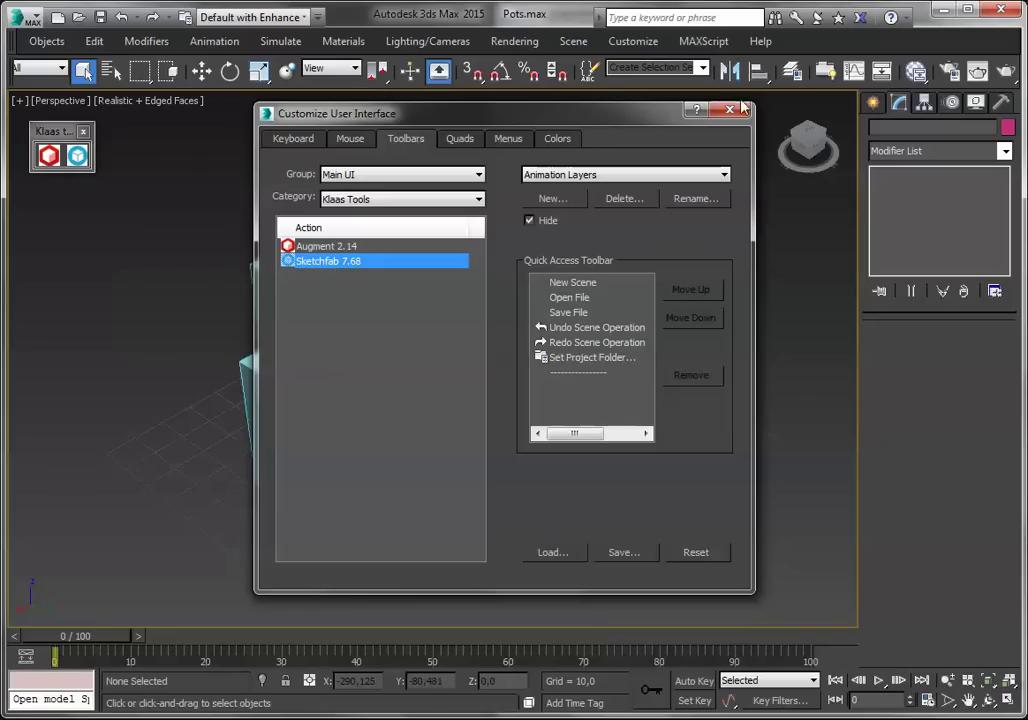
pyautogui.press('Escape')
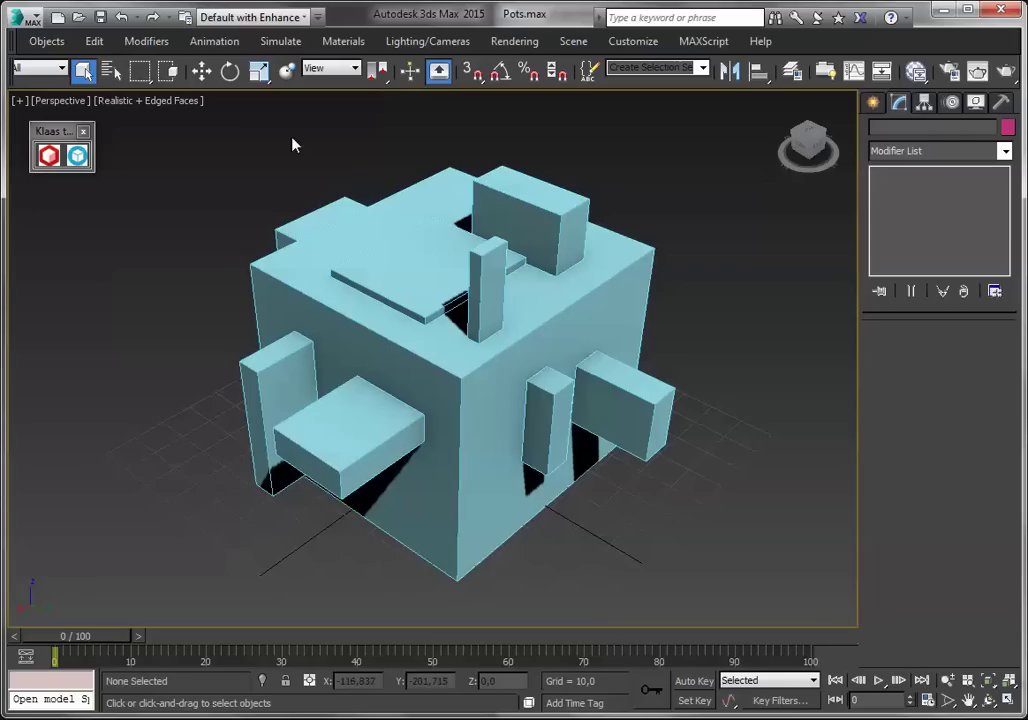
# Step: Launch the Sketchfab exporter, confirm the Token rollout is filled, and move the panel off the model
pyautogui.click(72, 164)
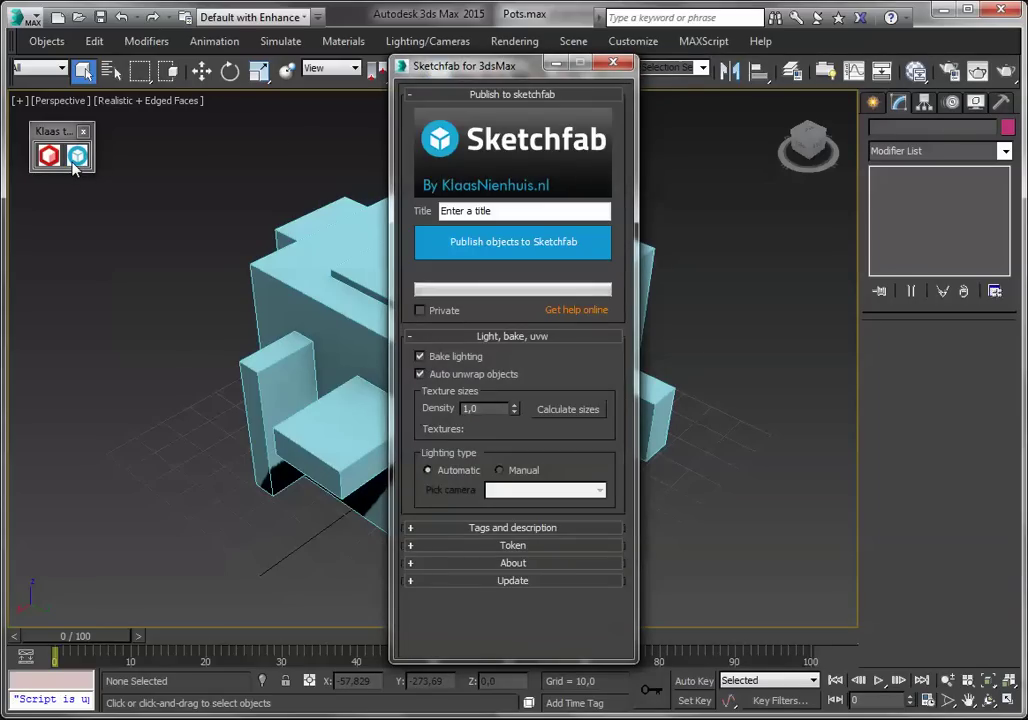
pyautogui.click(520, 548)
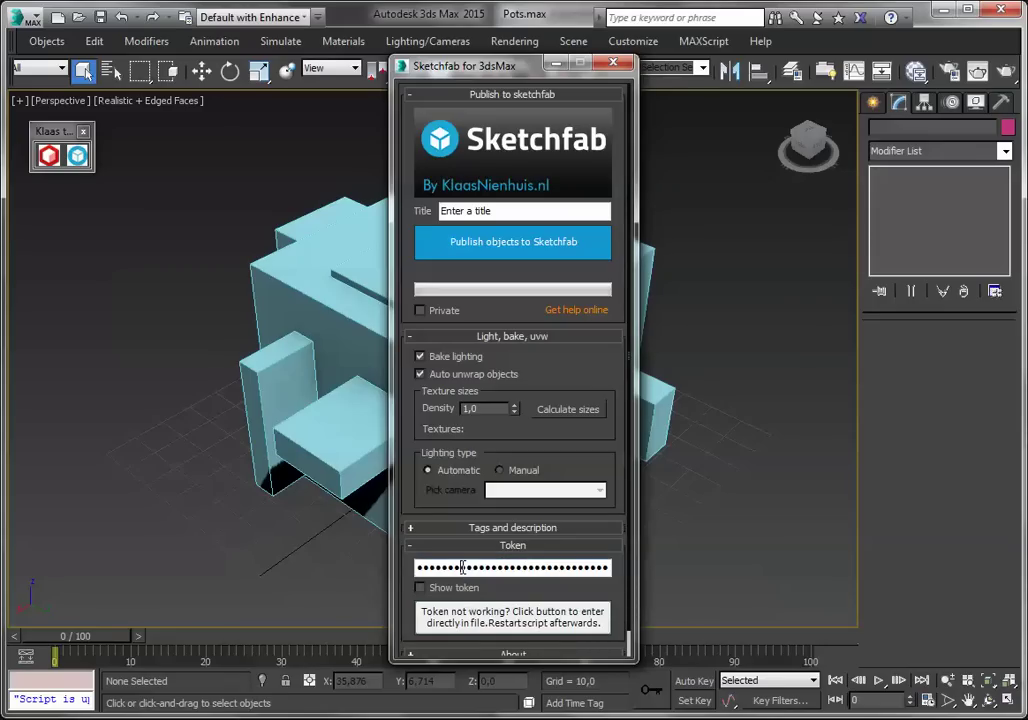
pyautogui.click(579, 548)
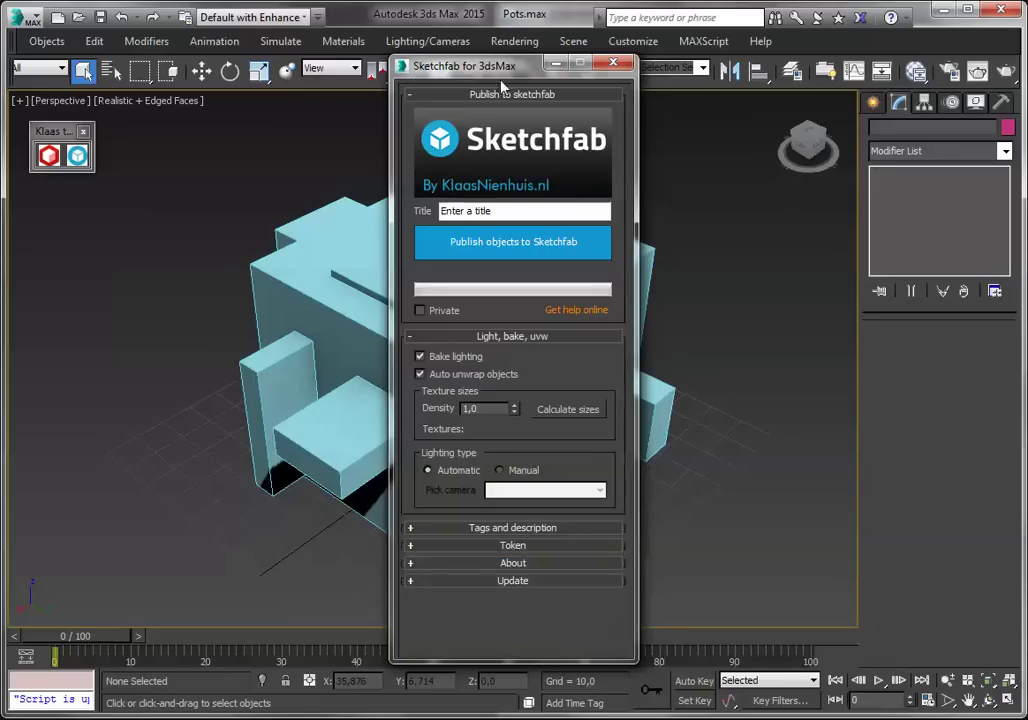
pyautogui.moveTo(505, 68); pyautogui.dragTo(810, 62)
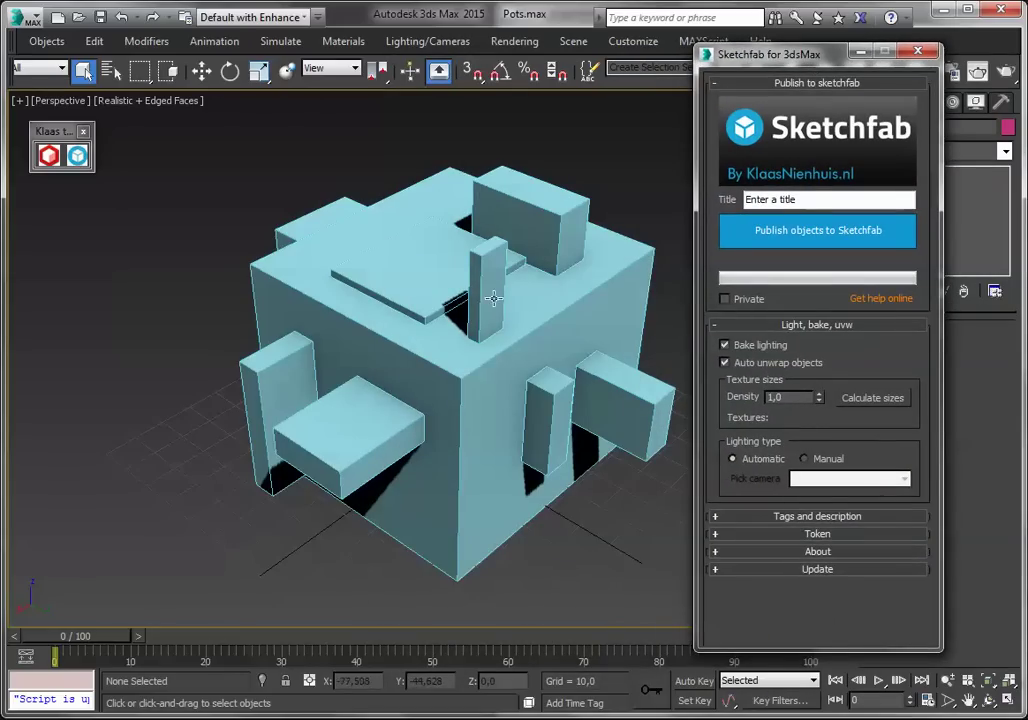
# Step: Title the upload 'Boxes' and append tags 'boxes demo' after 3dsMax
pyautogui.click(808, 199)
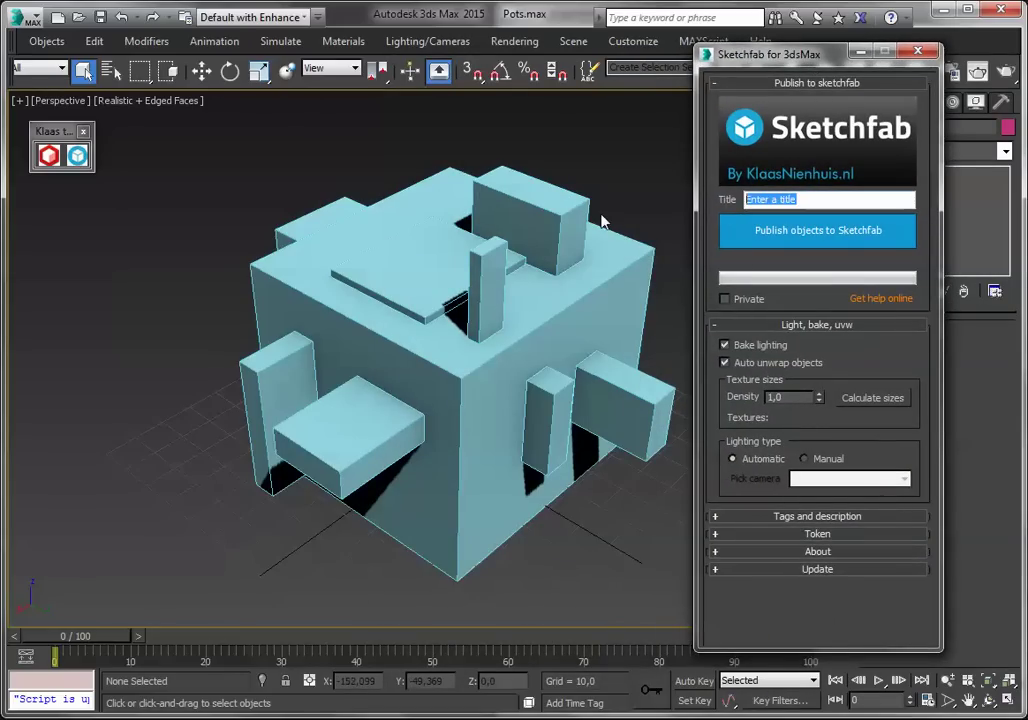
pyautogui.write('Boxes')
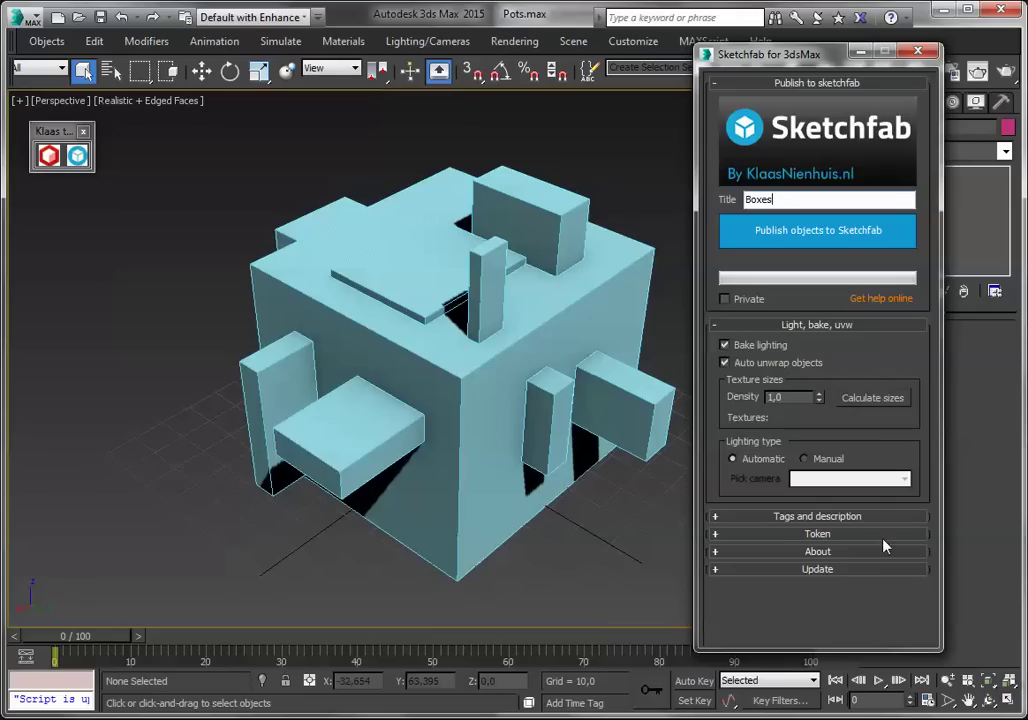
pyautogui.click(859, 519)
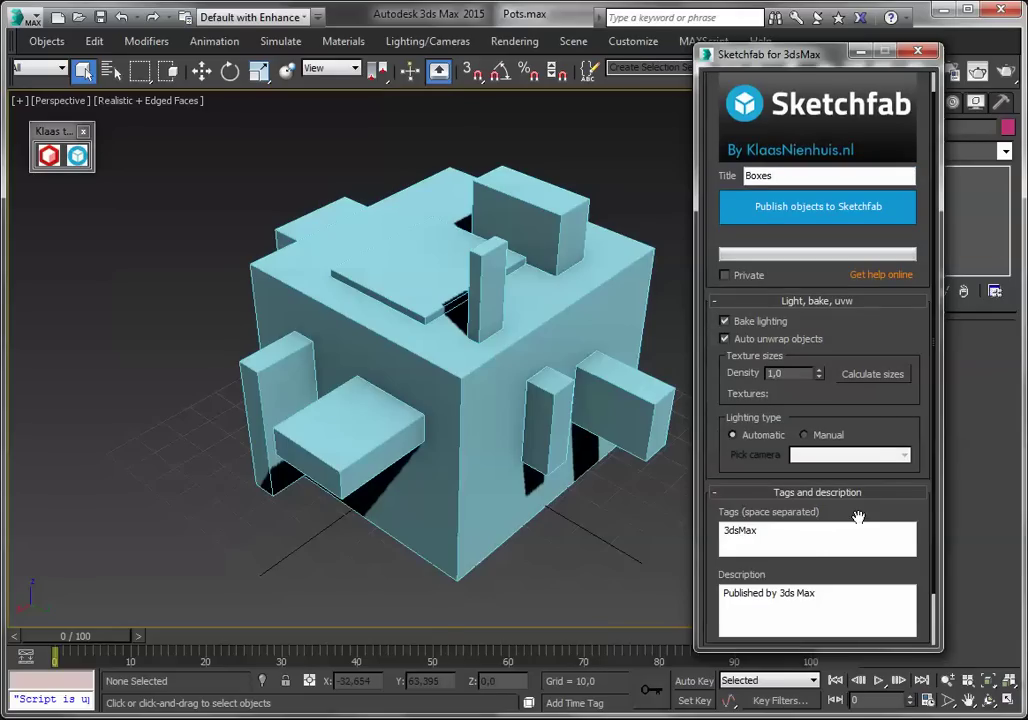
pyautogui.click(812, 533)
pyautogui.write('boxes demo')
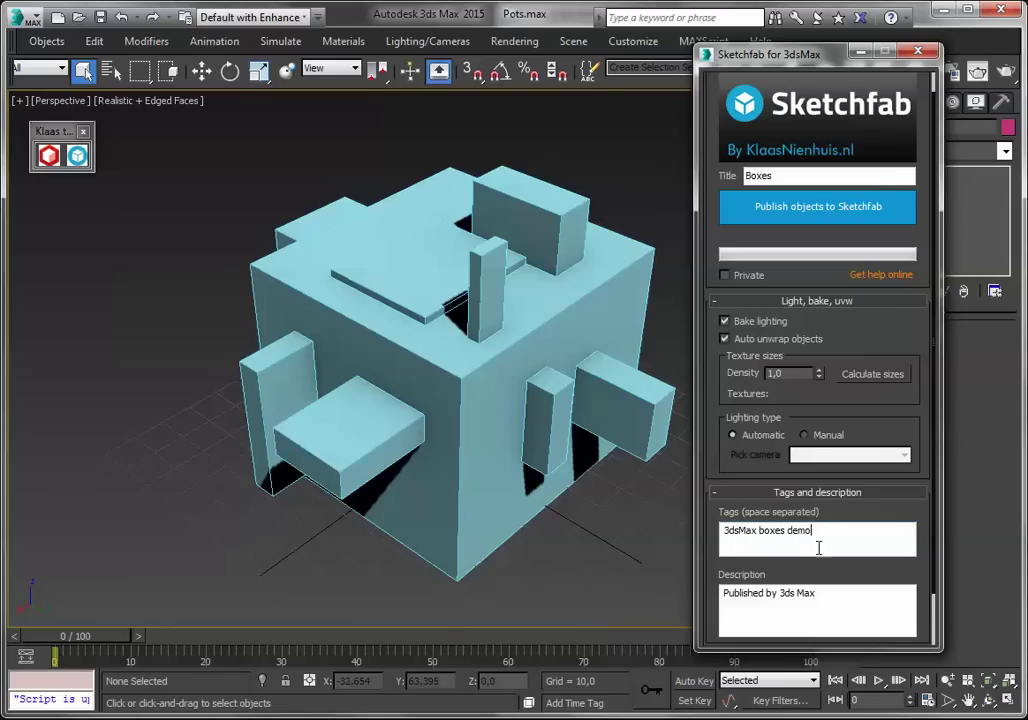
pyautogui.click(816, 494)
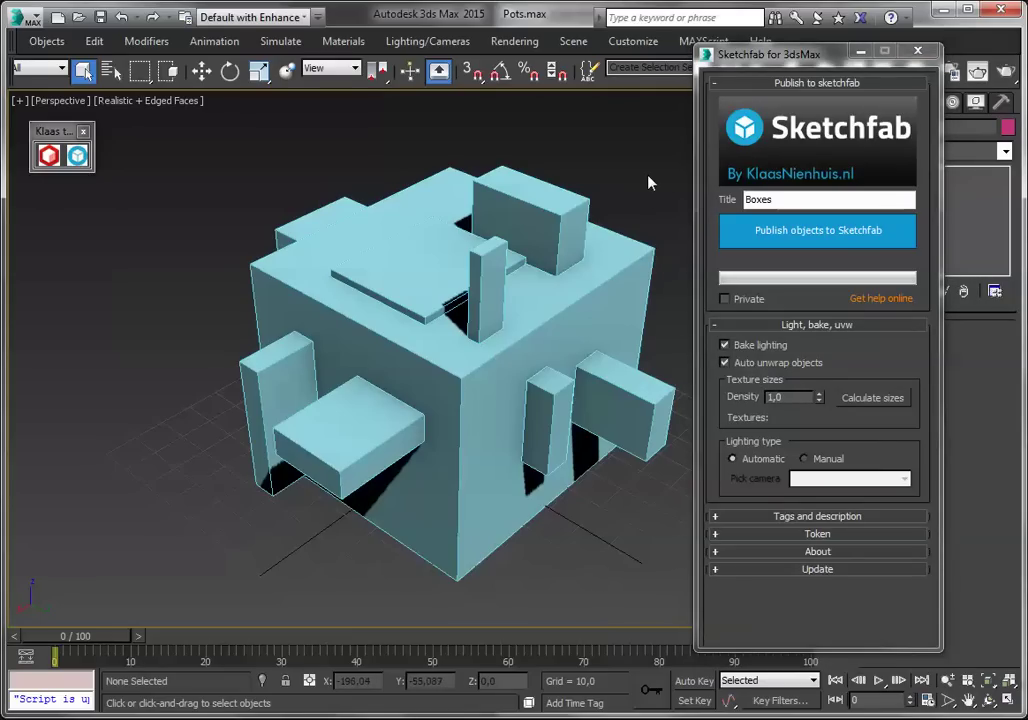
# Step: Select all ten boxes and compare the calculated texture sizes at trial densities, including 4,0
pyautogui.hotkey('ctrl', 'a')
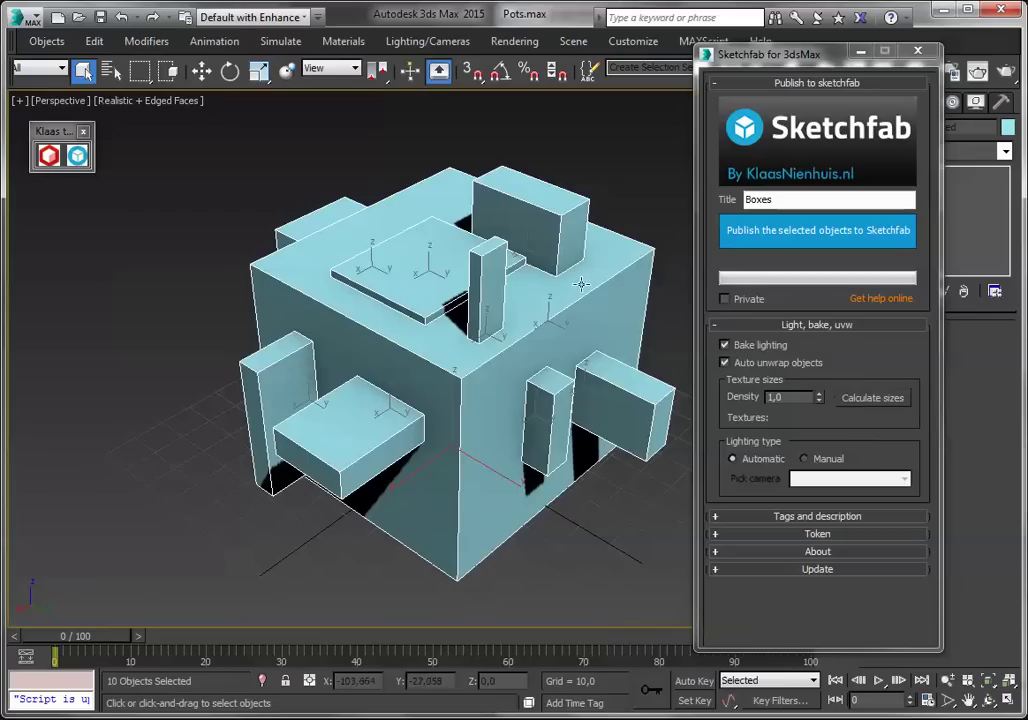
pyautogui.click(886, 399)
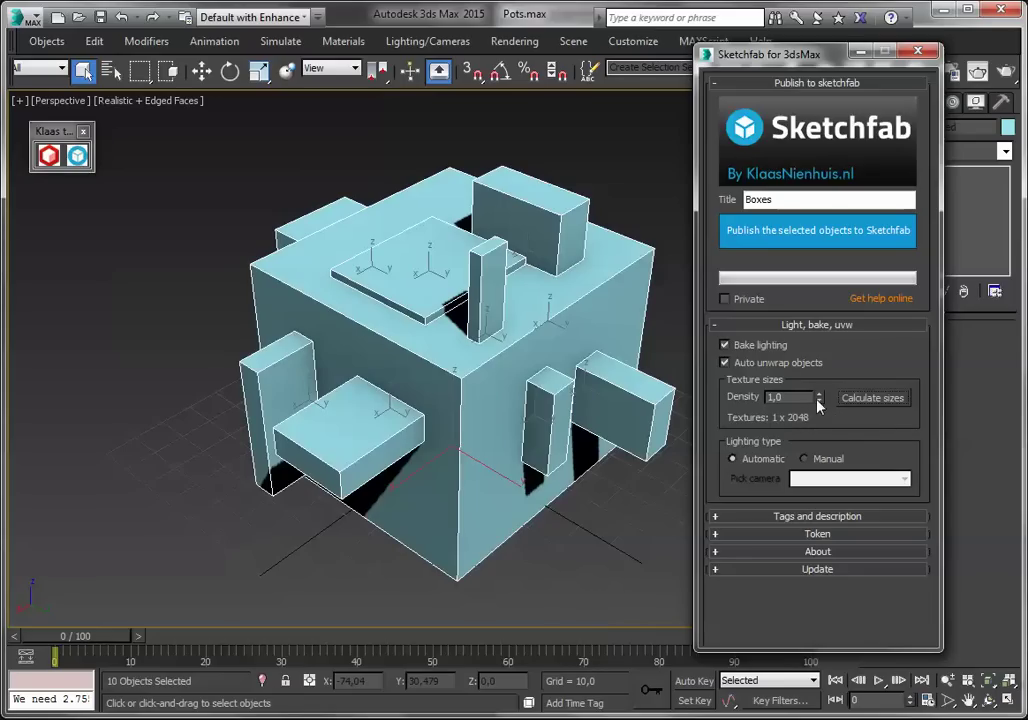
pyautogui.moveTo(818, 403); pyautogui.dragTo(818, 399)
pyautogui.click(852, 399)
pyautogui.scroll(20, 812, 420)
pyautogui.moveTo(815, 370); pyautogui.dragTo(820, 368)
pyautogui.click(866, 400)
# Step: Try density 0,5, then settle on 0,2 and recalculate the texture sizes
pyautogui.doubleClick(801, 400)
pyautogui.write('0,5')
pyautogui.click(858, 400)
pyautogui.doubleClick(794, 400)
pyautogui.write('0,2')
pyautogui.click(852, 400)
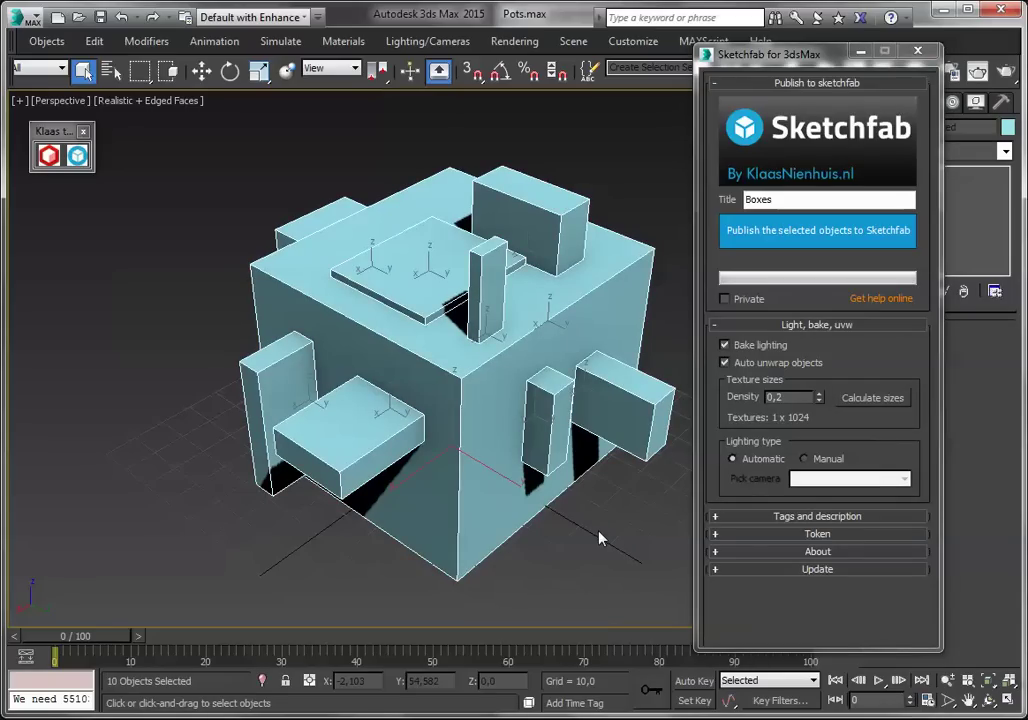
# Step: Publish the selected boxes to Sketchfab and open the resulting Boxes model page
pyautogui.click(772, 233)
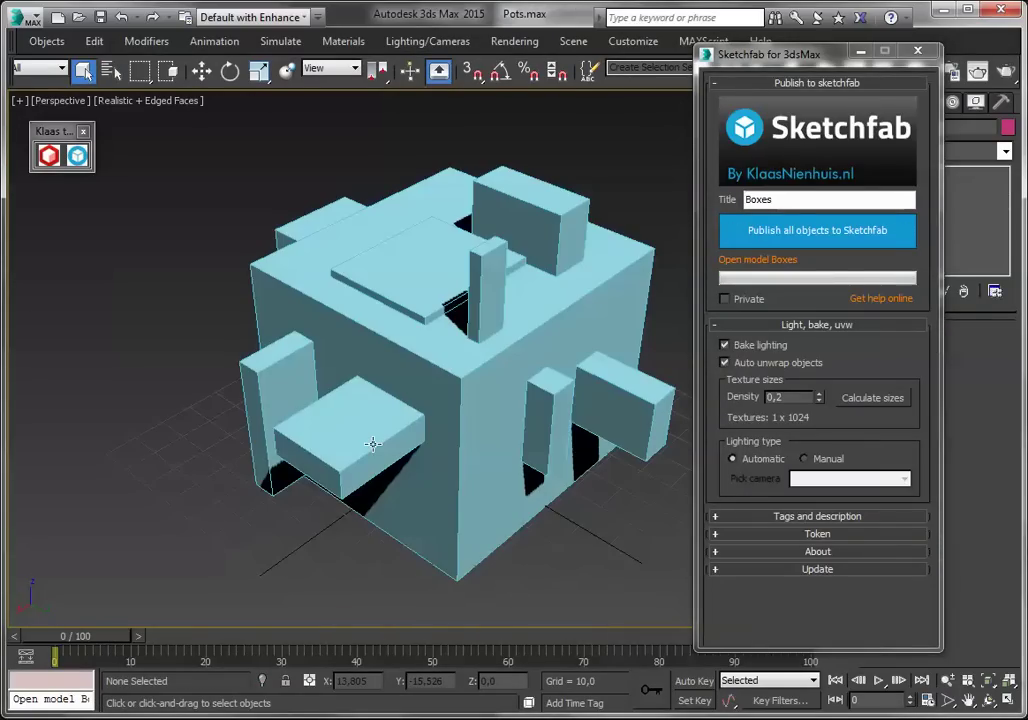
pyautogui.click(769, 272)
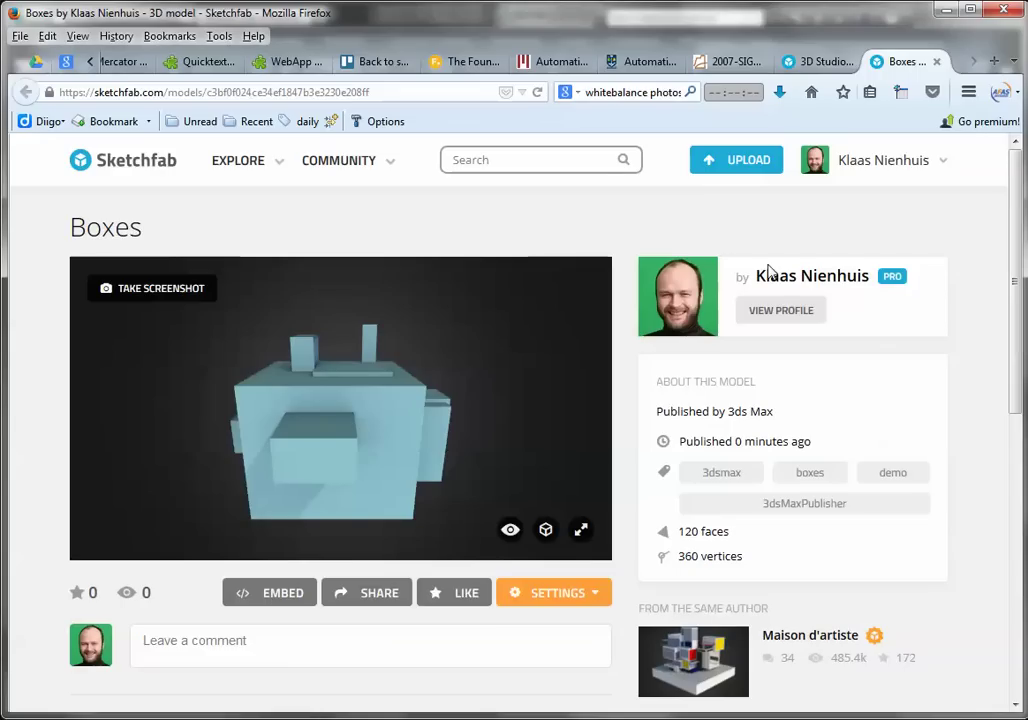
# Step: View the Boxes model with Shadeless shading and orbit it from several angles
pyautogui.click(546, 532)
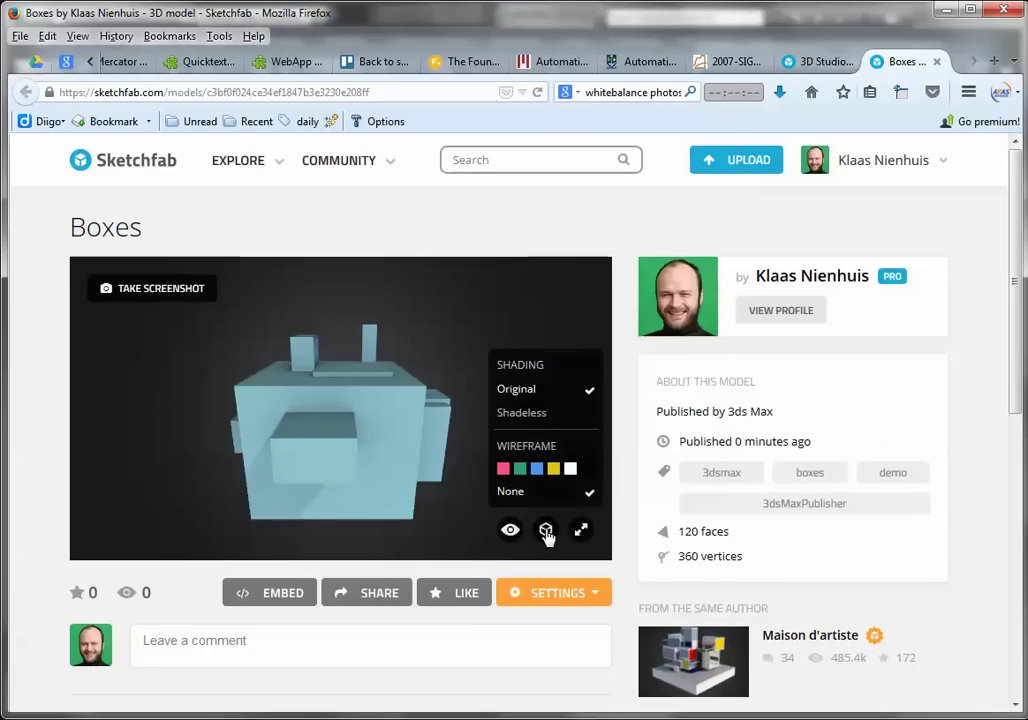
pyautogui.click(526, 414)
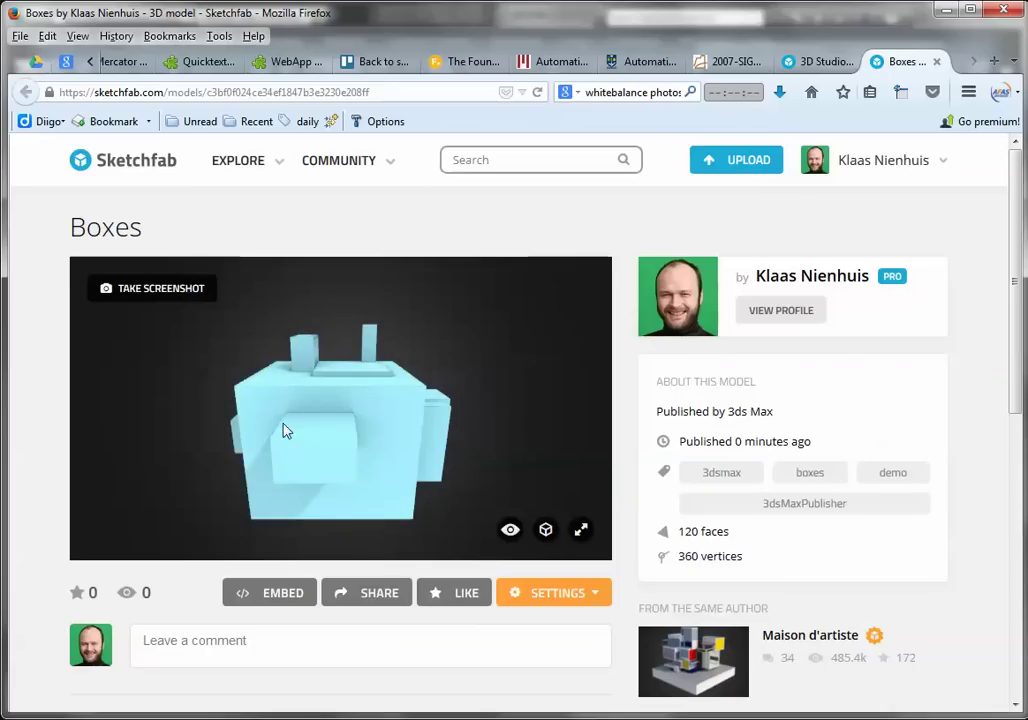
pyautogui.moveTo(283, 430); pyautogui.dragTo(528, 450)
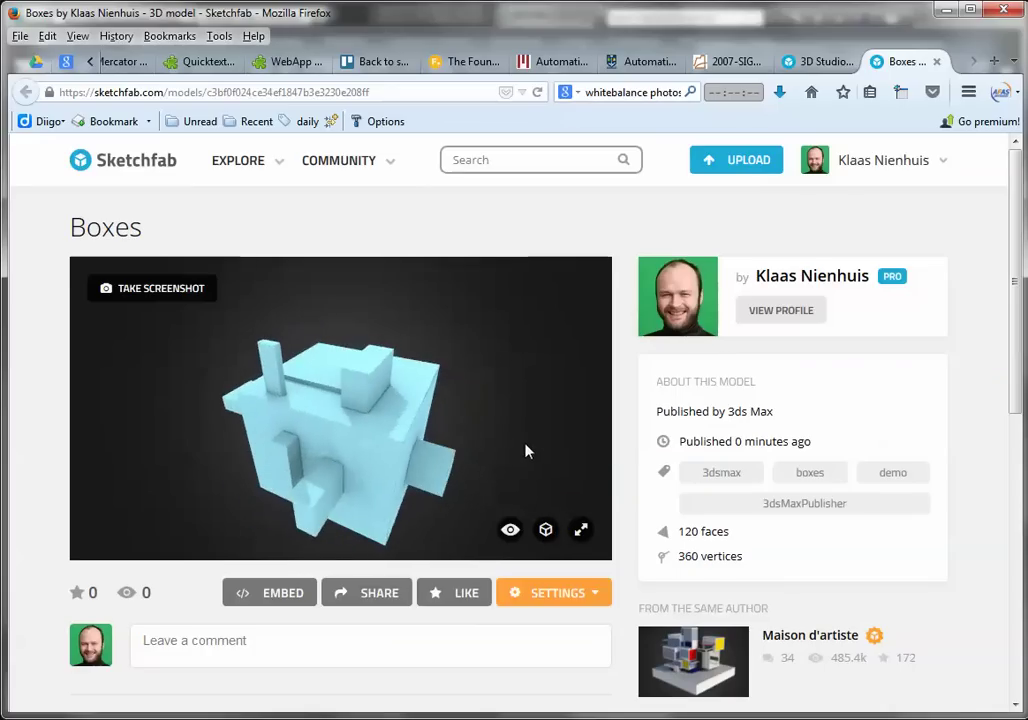
pyautogui.click(573, 597)
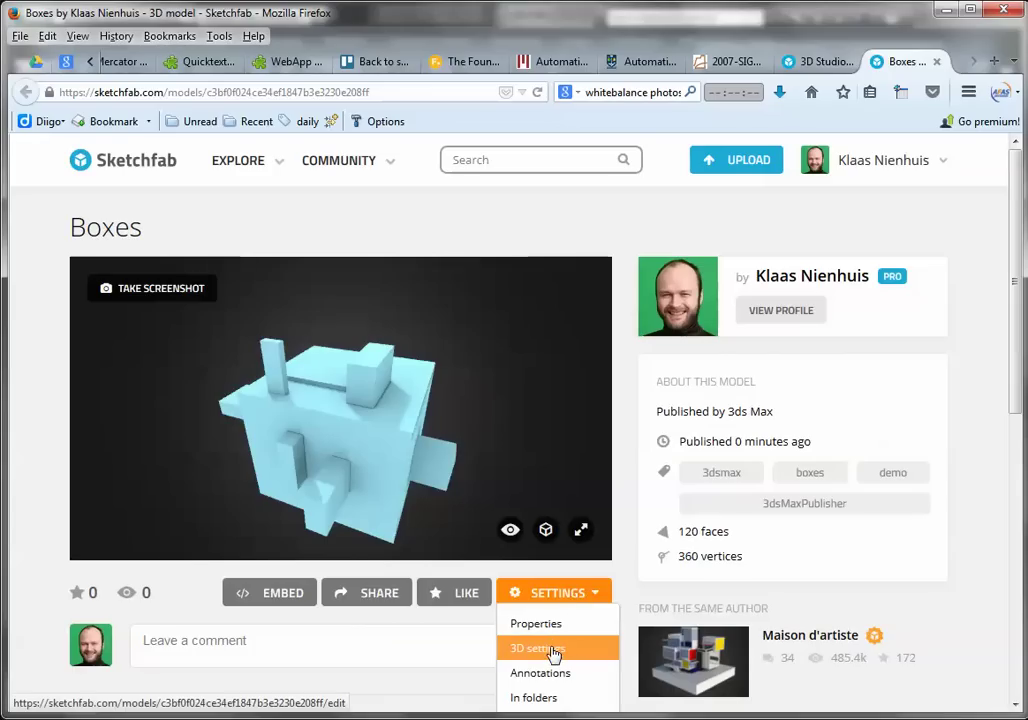
pyautogui.moveTo(250, 440)
pyautogui.mouseDown()
pyautogui.moveTo(278, 425)
pyautogui.moveTo(452, 447)
pyautogui.moveTo(434, 500)
pyautogui.moveTo(333, 379)
pyautogui.moveTo(367, 314)
pyautogui.moveTo(381, 454)
pyautogui.moveTo(262, 415)
pyautogui.moveTo(252, 447)
pyautogui.mouseUp()
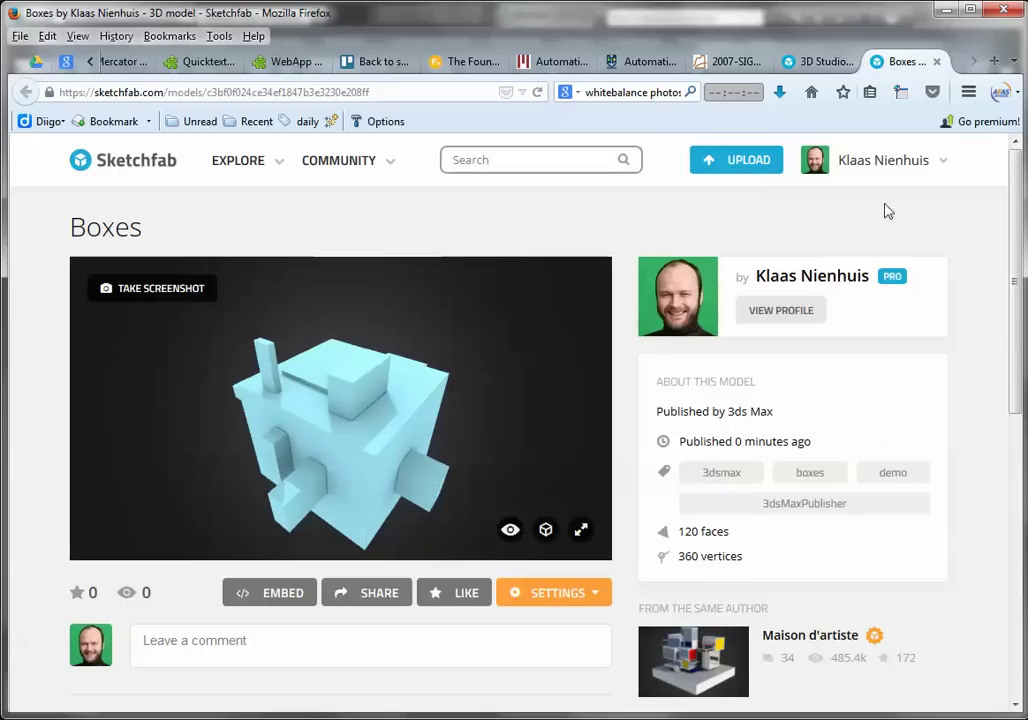
# Step: Go to My models, then switch back to 3ds Max
pyautogui.moveTo(904, 172)
pyautogui.click(840, 220)
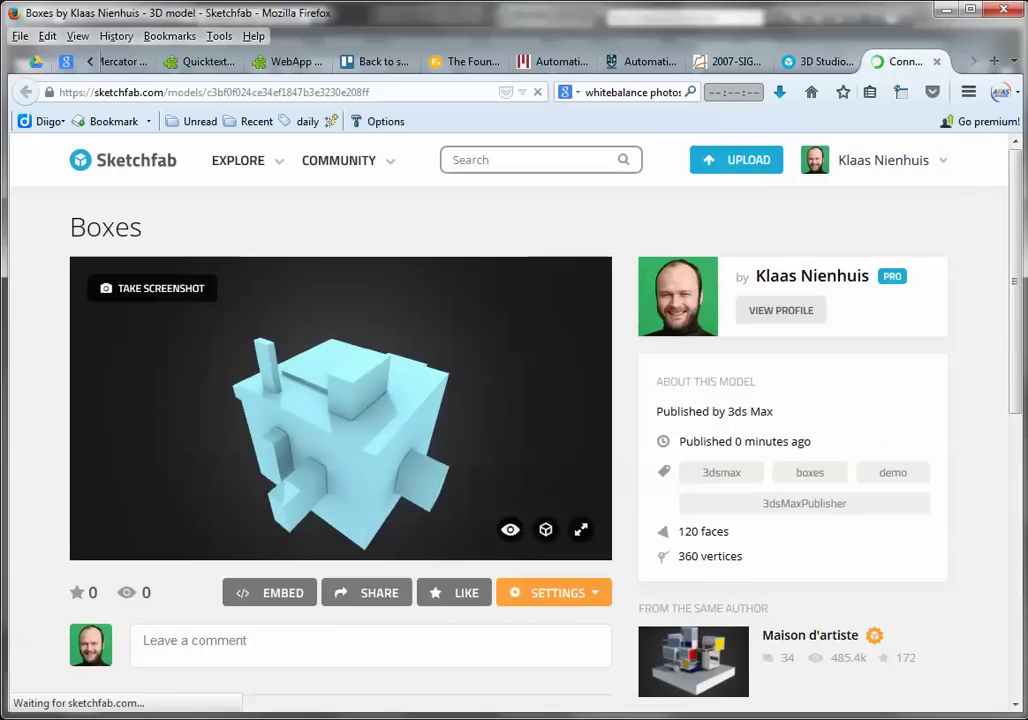
pyautogui.hotkey('alt', 'Tab')
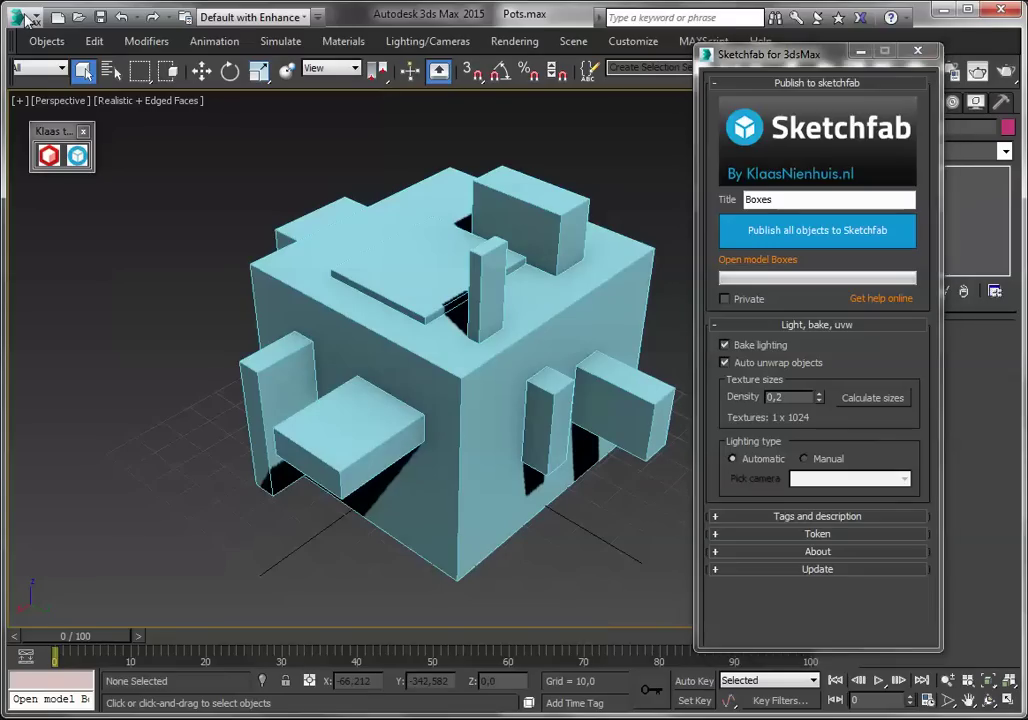
# Step: Open sponza01.max from recent documents and select all objects
pyautogui.click(22, 17)
pyautogui.click(175, 174)
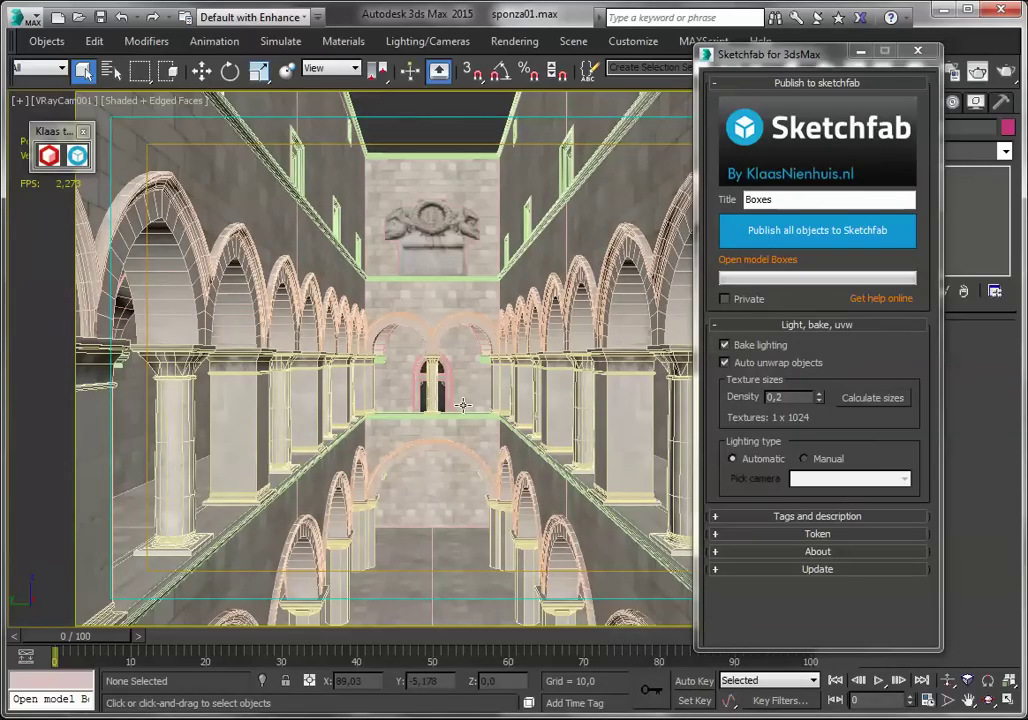
pyautogui.hotkey('ctrl', 'a')
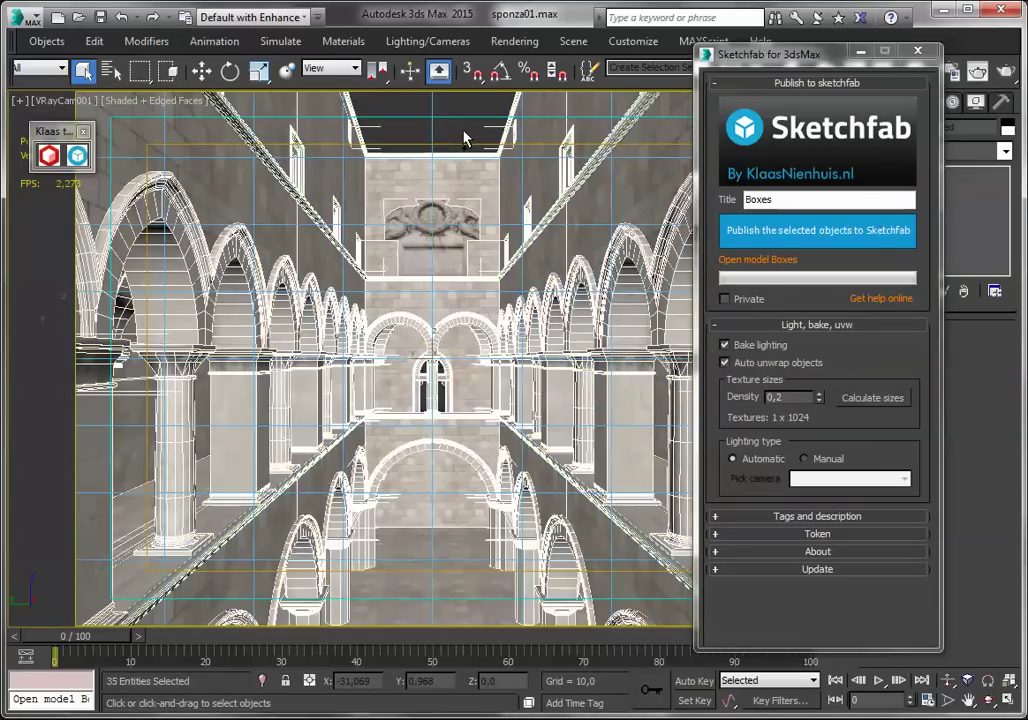
# Step: Set texture density to 2,5, recalculate sizes, and switch to manual lighting from VRayCam001
pyautogui.click(860, 399)
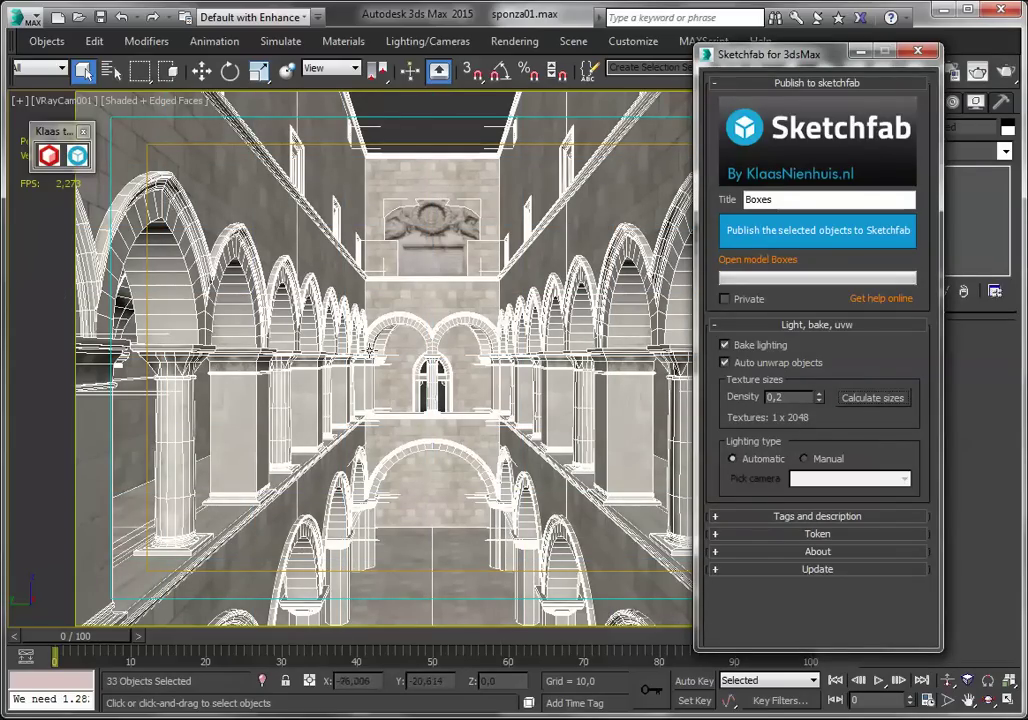
pyautogui.hotkey('shift', 'Tab')
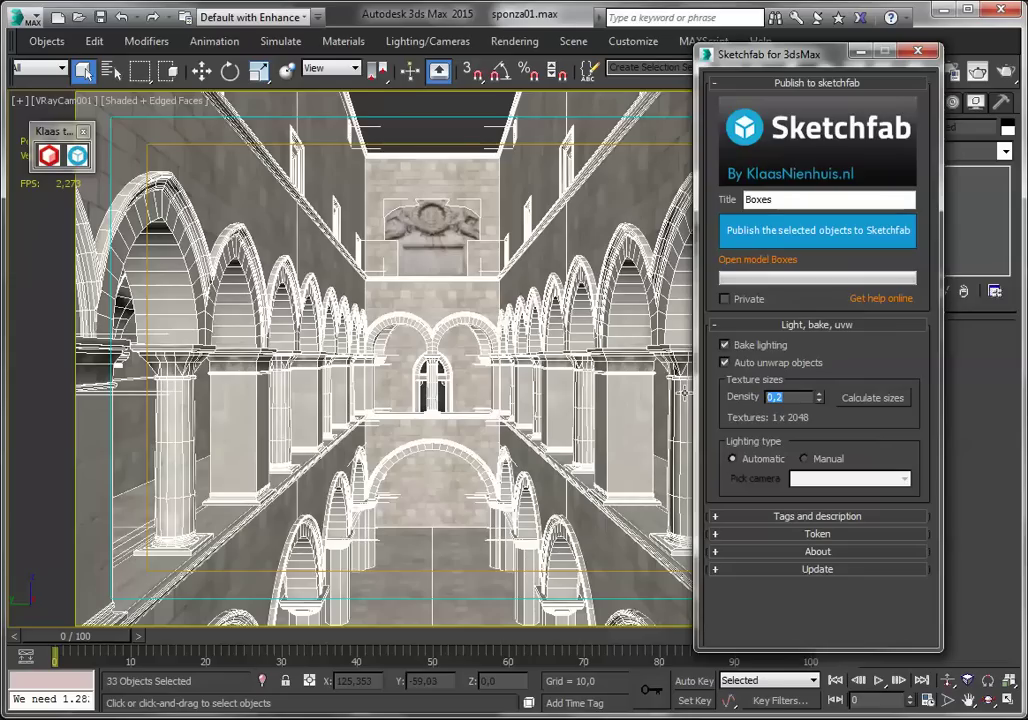
pyautogui.write('2,5')
pyautogui.click(866, 399)
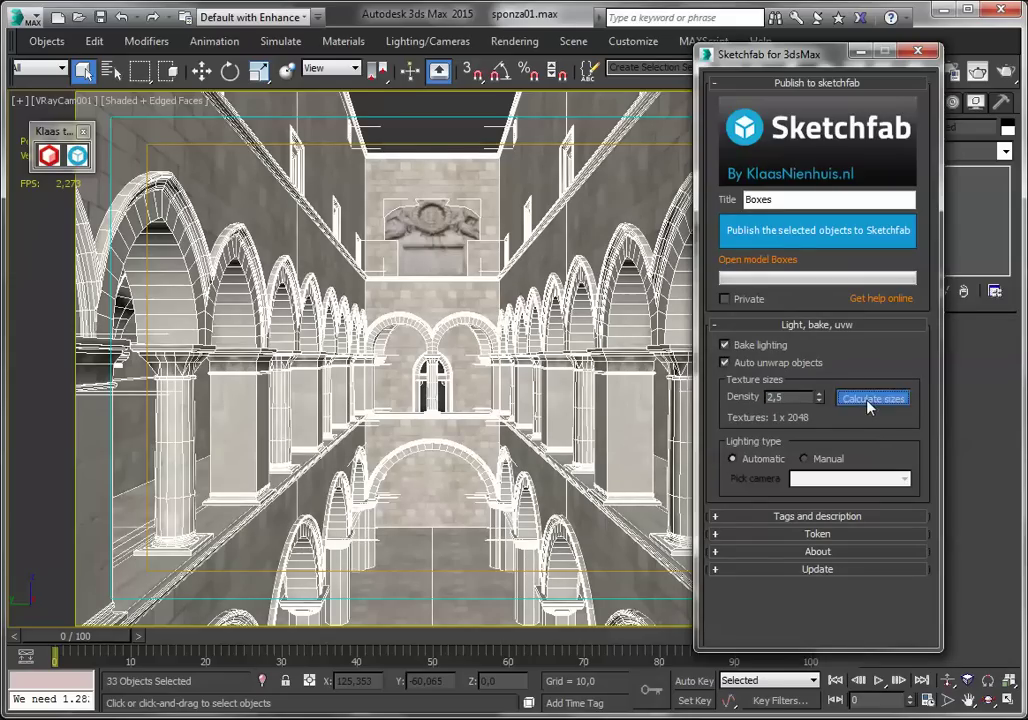
pyautogui.click(806, 459)
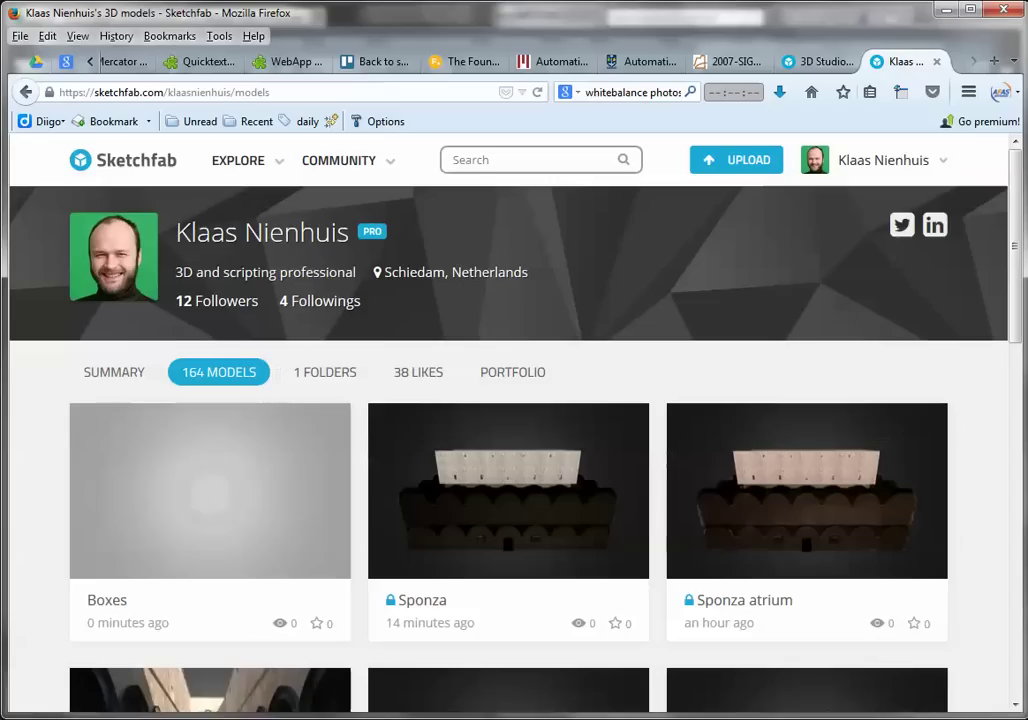
# Step: Open the Sponza model from My models and go to its 3D settings editor
pyautogui.scroll(-1, 355, 489)
pyautogui.scroll(-1, 355, 489)
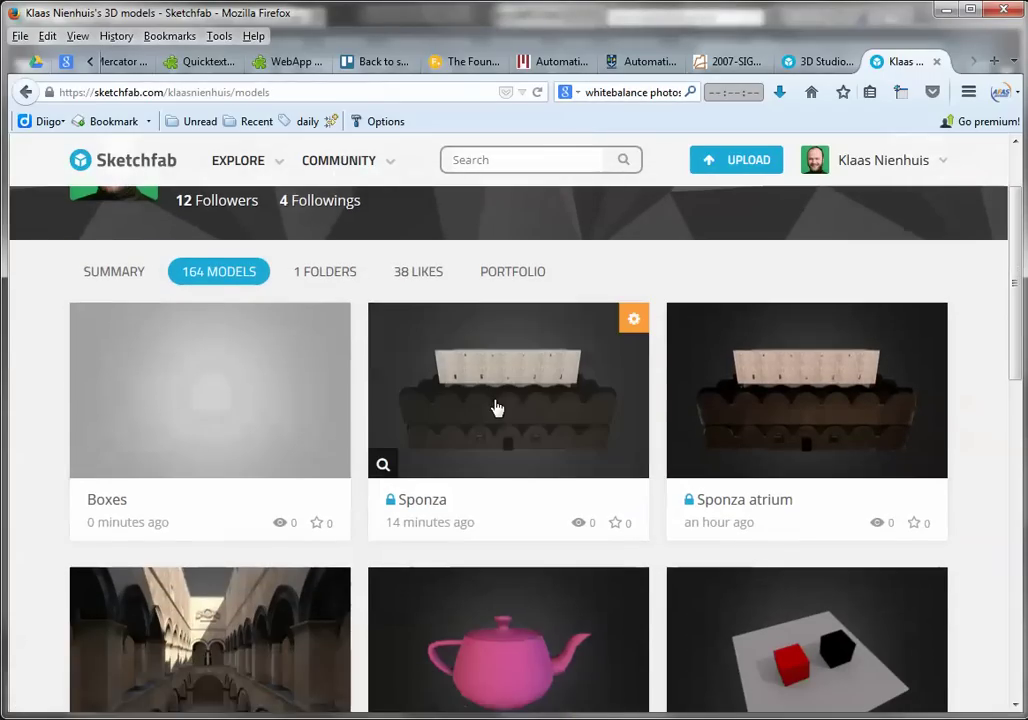
pyautogui.click(503, 400)
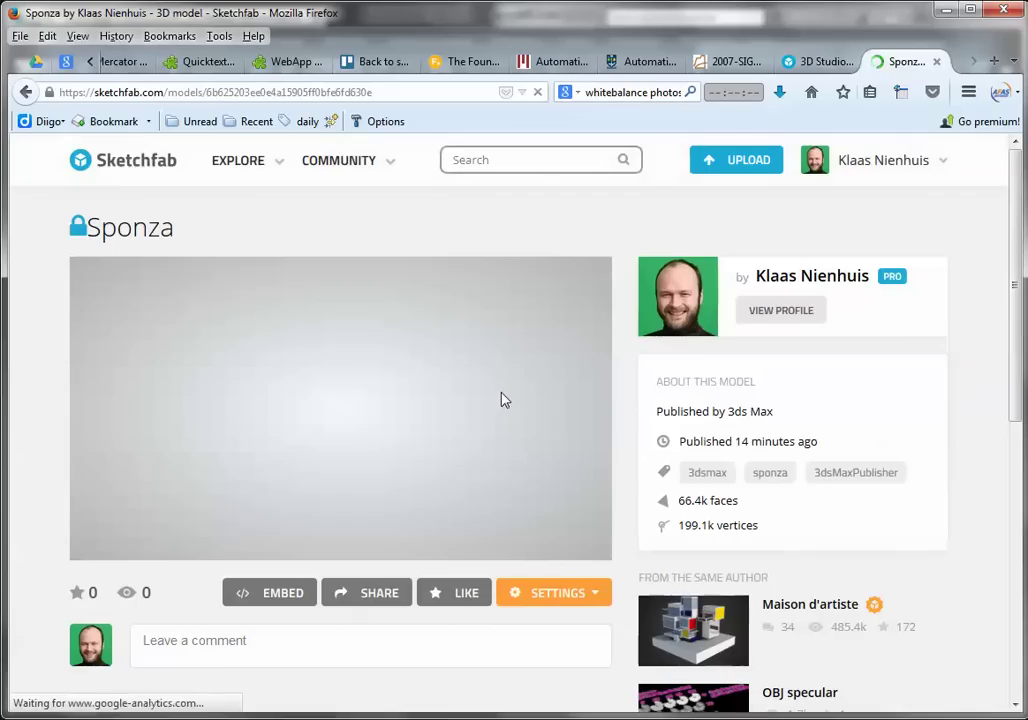
pyautogui.click(587, 592)
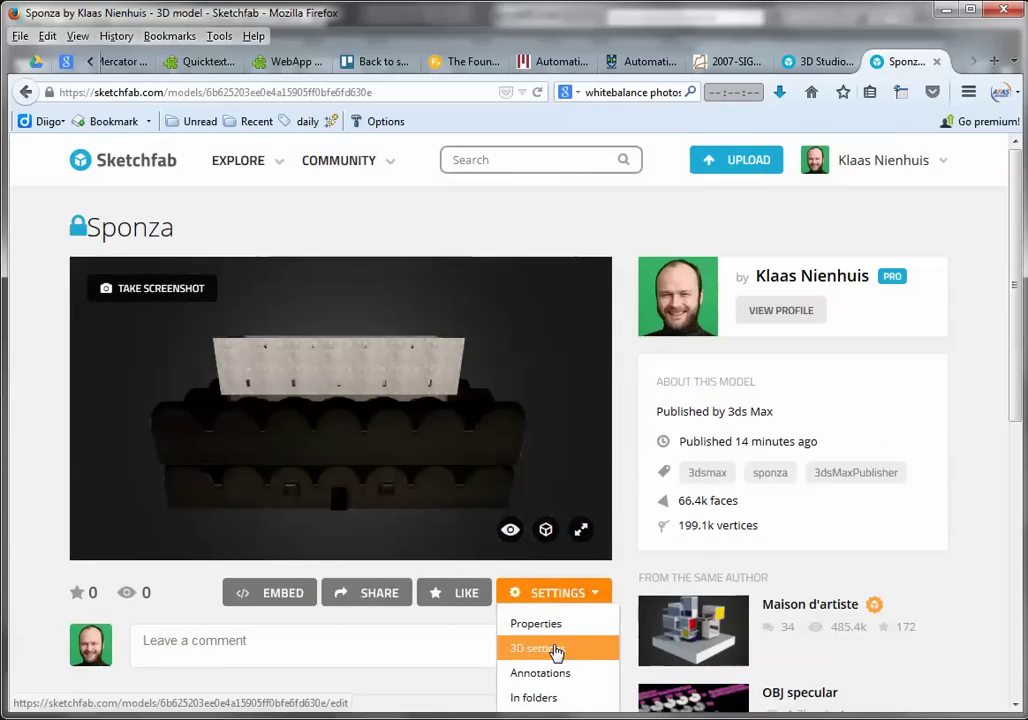
pyautogui.click(553, 650)
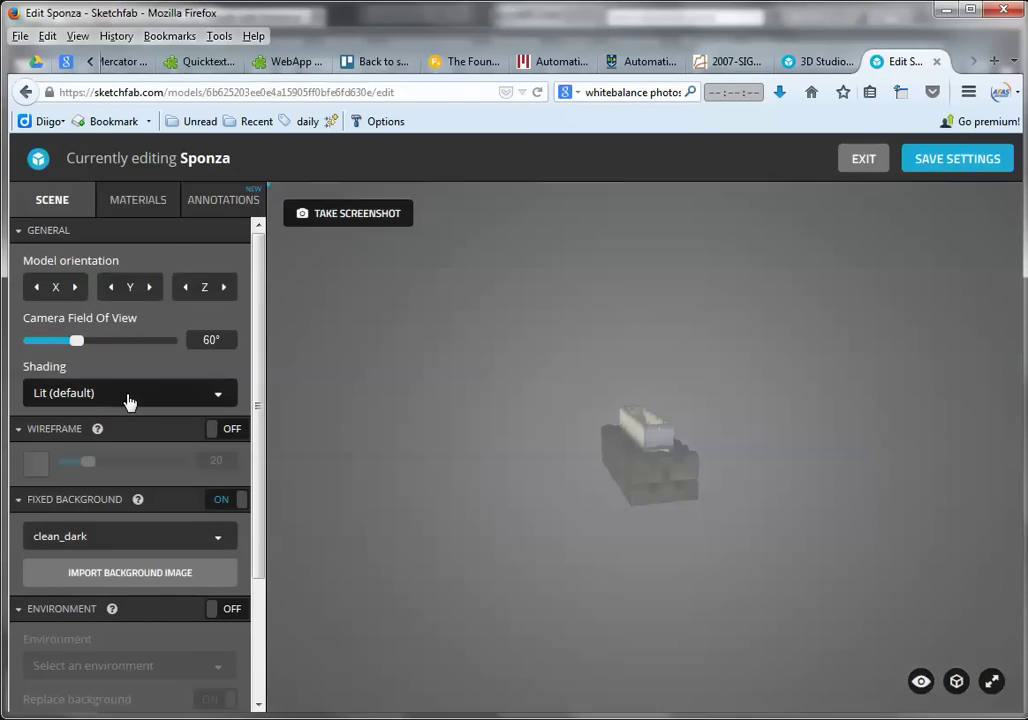
# Step: Set Sponza's shading to Shadeless and move into the atrium in first-person view
pyautogui.click(127, 399)
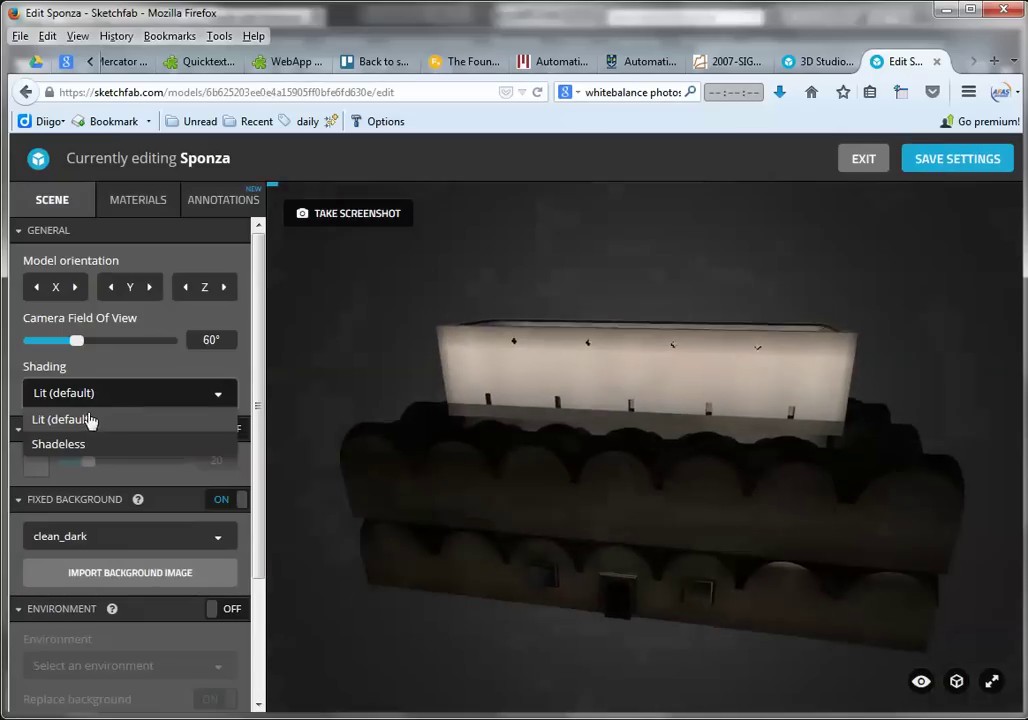
pyautogui.click(64, 446)
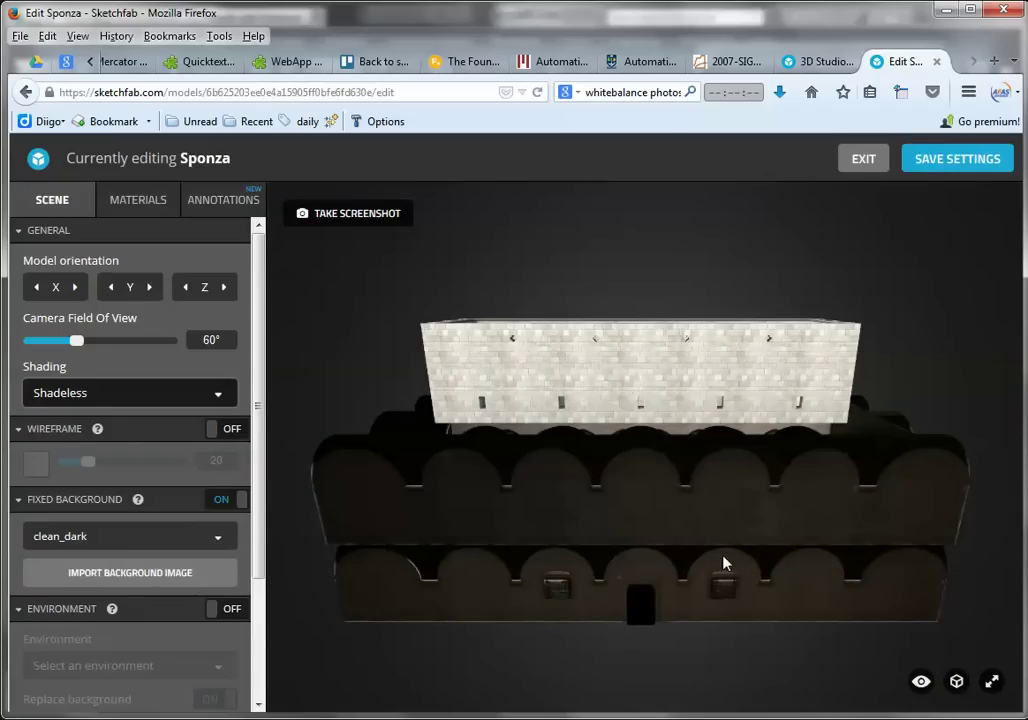
pyautogui.click(922, 683)
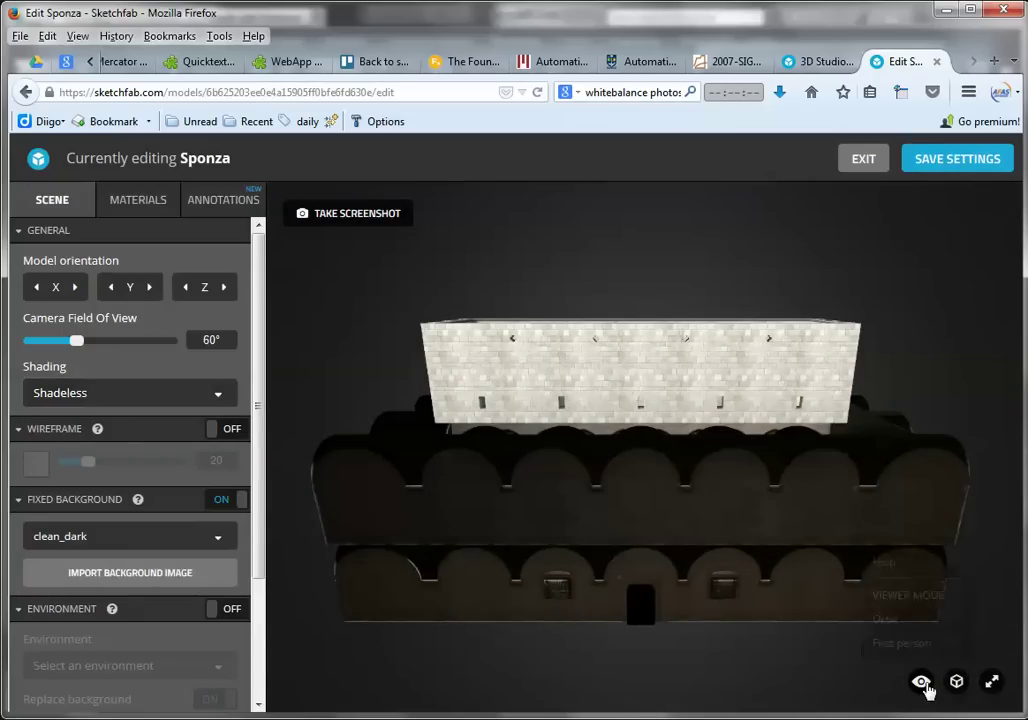
pyautogui.click(909, 645)
pyautogui.moveTo(627, 493); pyautogui.dragTo(897, 431)
pyautogui.press('w')
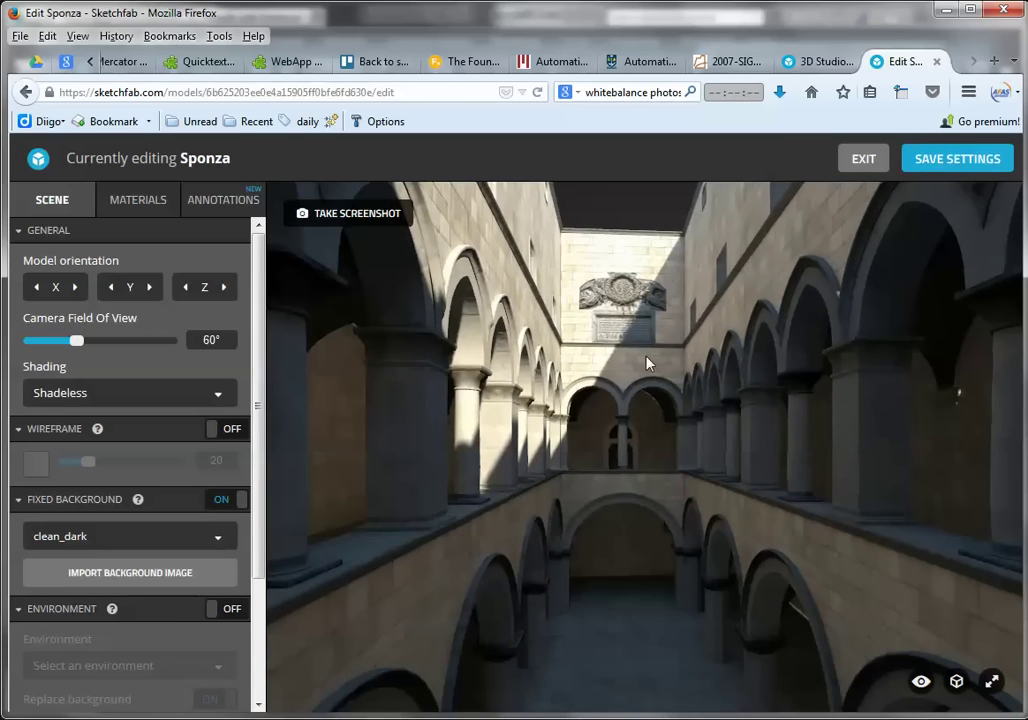
# Step: Save the settings, capture the current view as the thumbnail, and exit to the model page
pyautogui.click(962, 163)
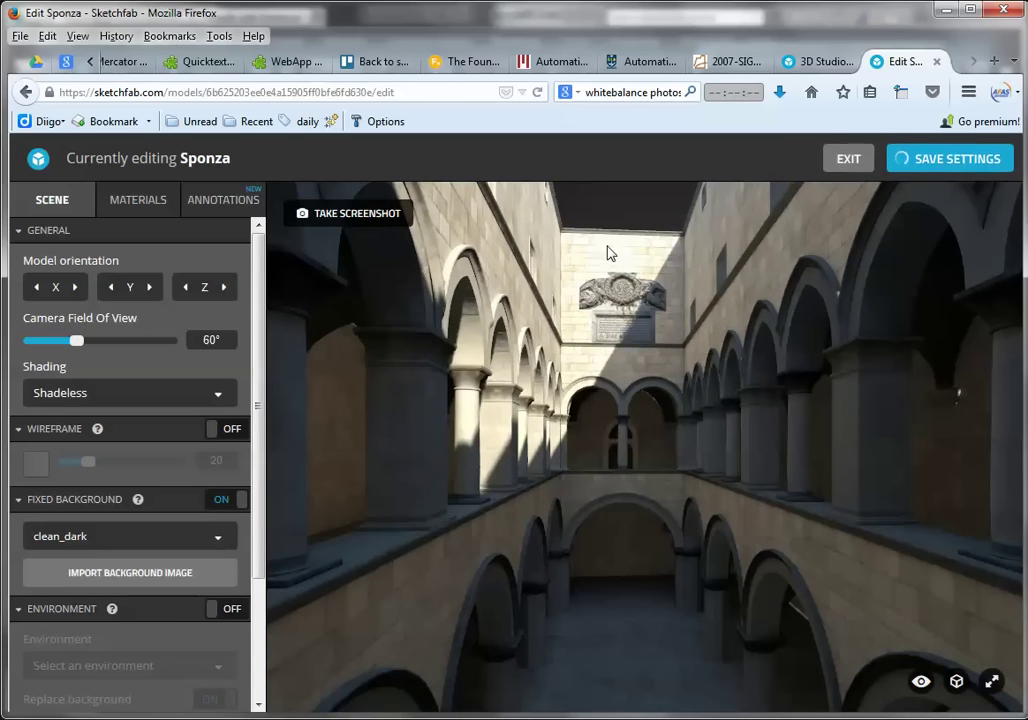
pyautogui.click(383, 216)
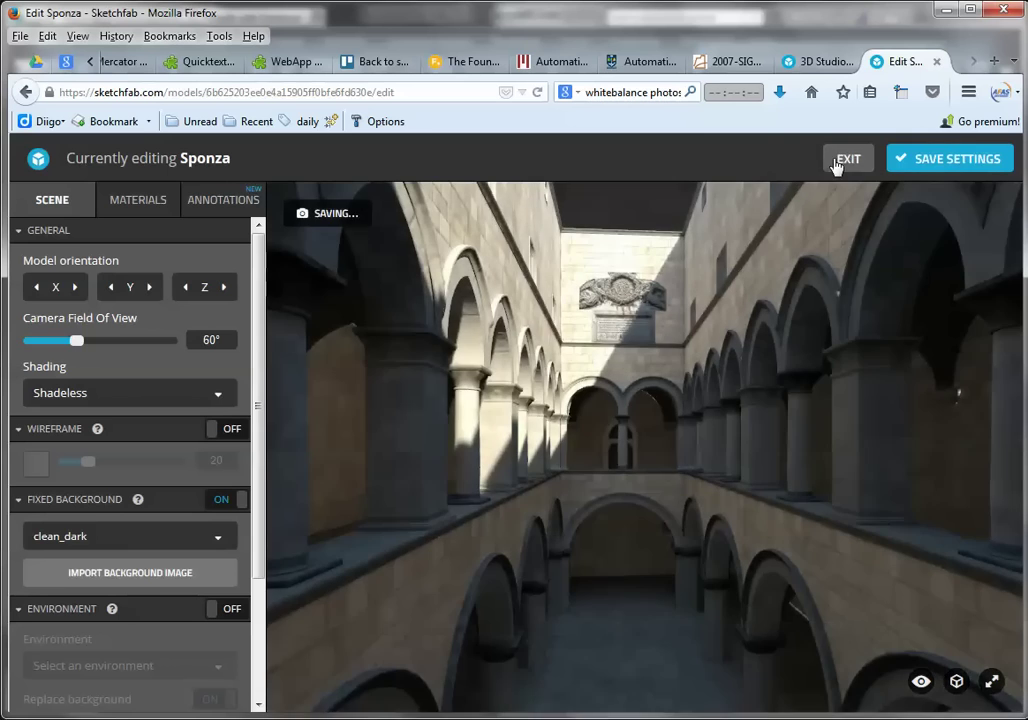
pyautogui.click(842, 162)
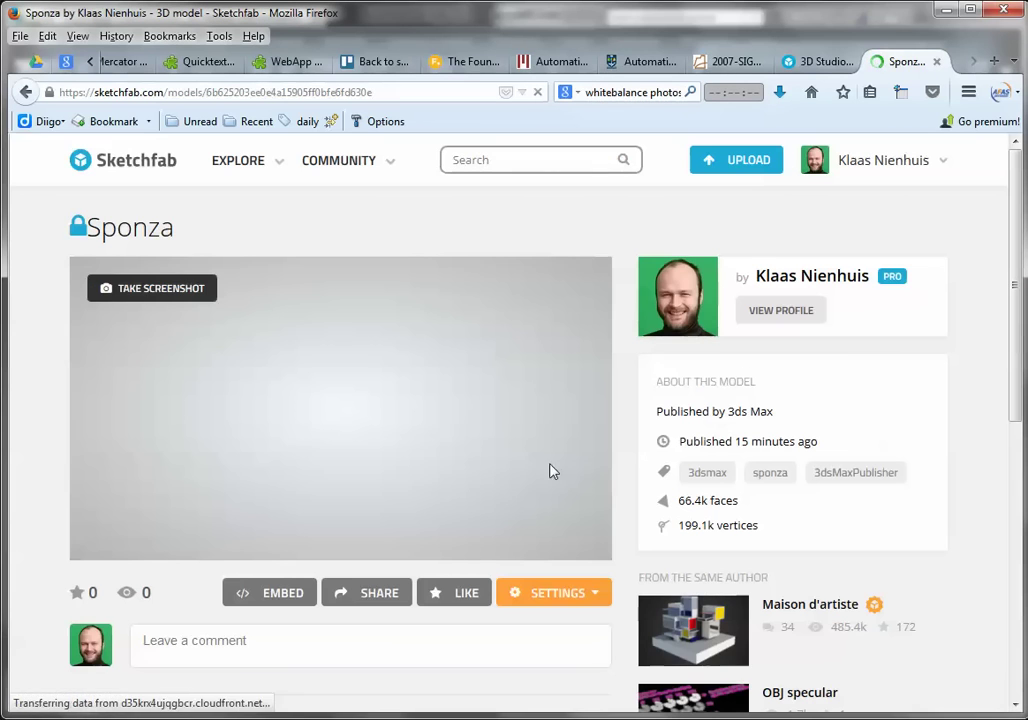